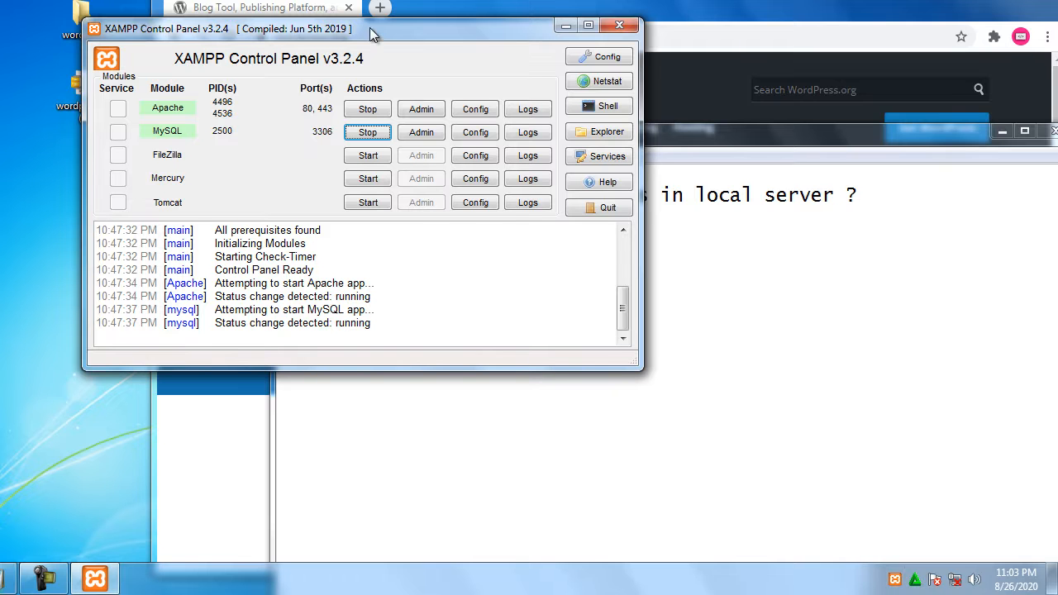
Confirm Apache and MySQL are running in XAMPP, close the control panel, and open a new Chrome tab
left_click_drag(374, 28, 371, 85)
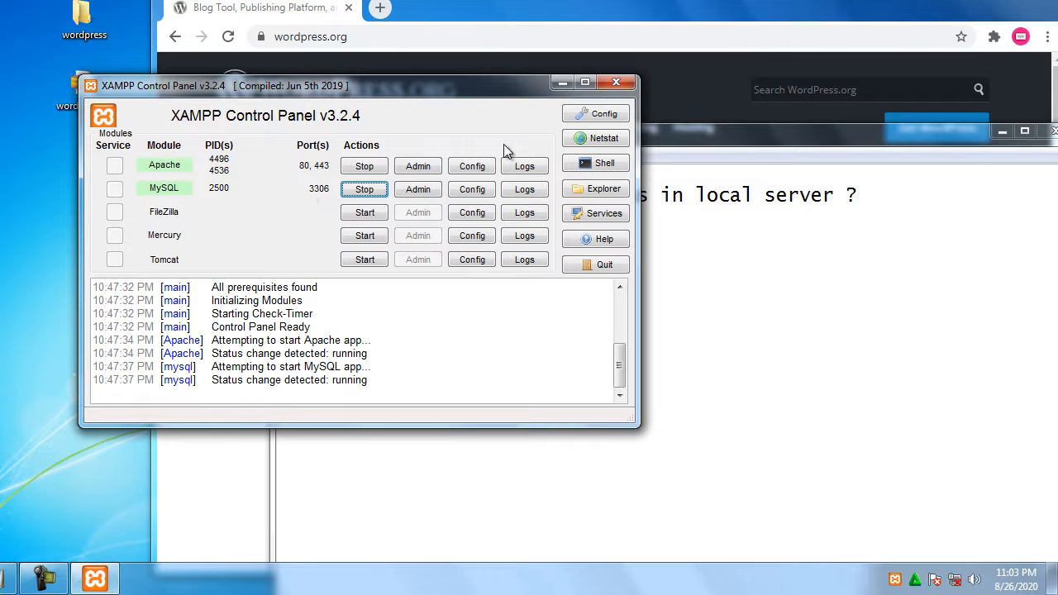
left_click(617, 84)
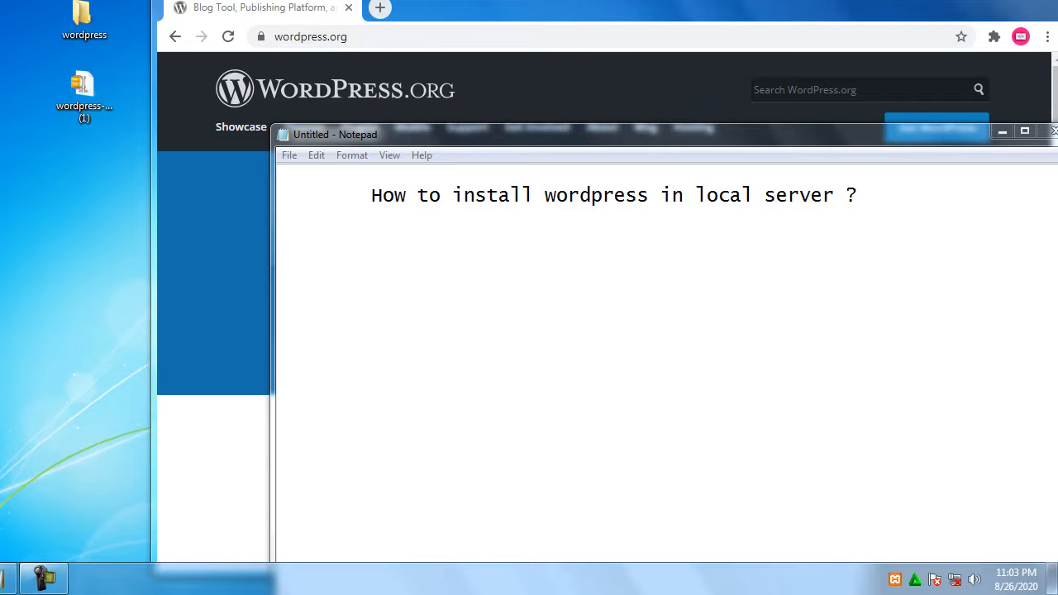
left_click_drag(95, 22, 95, 93)
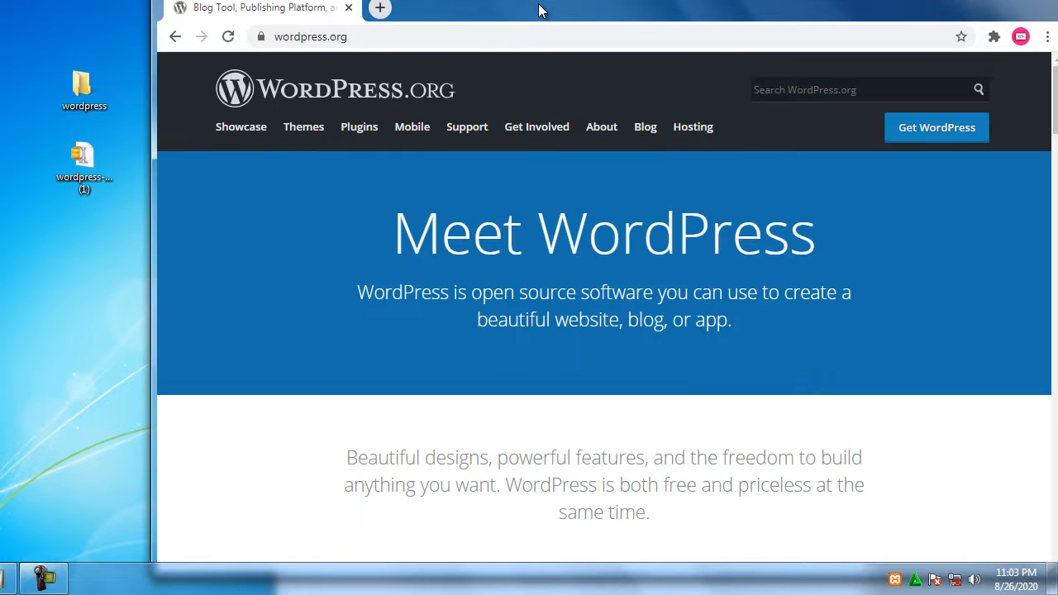
left_click(897, 580)
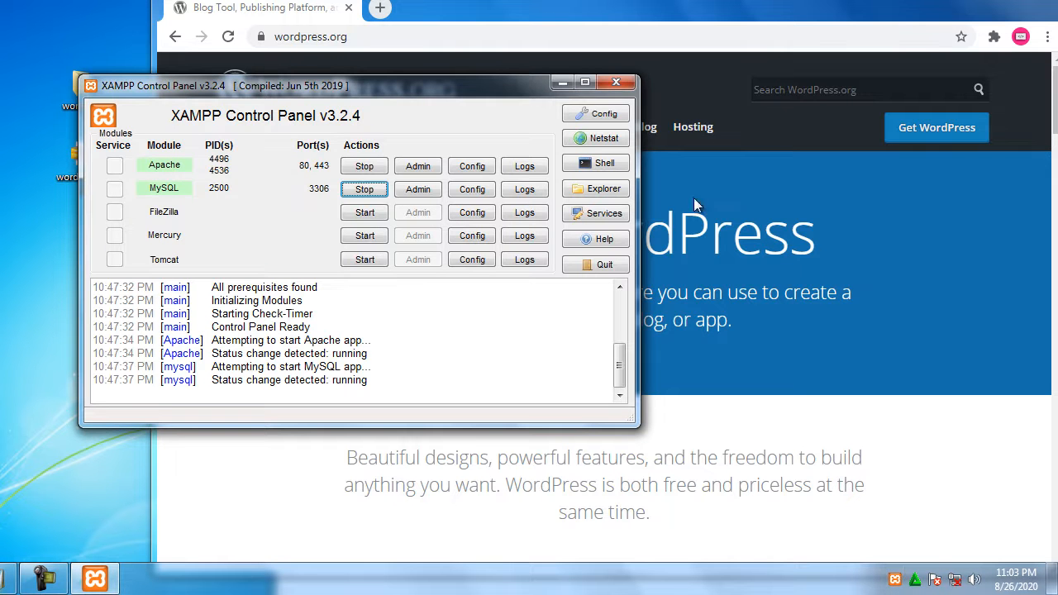
left_click(629, 85)
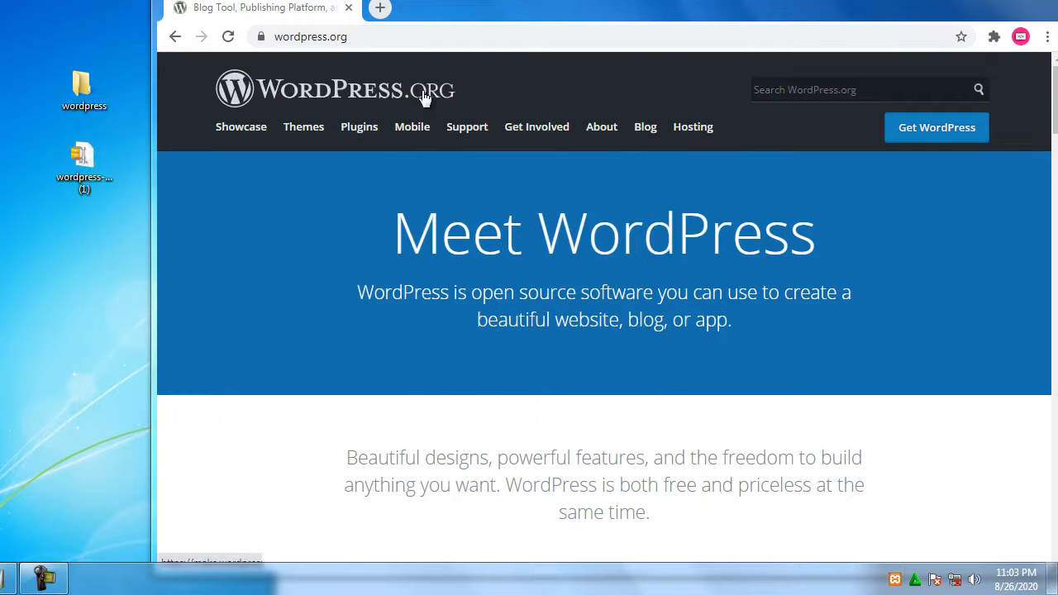
left_click(380, 7)
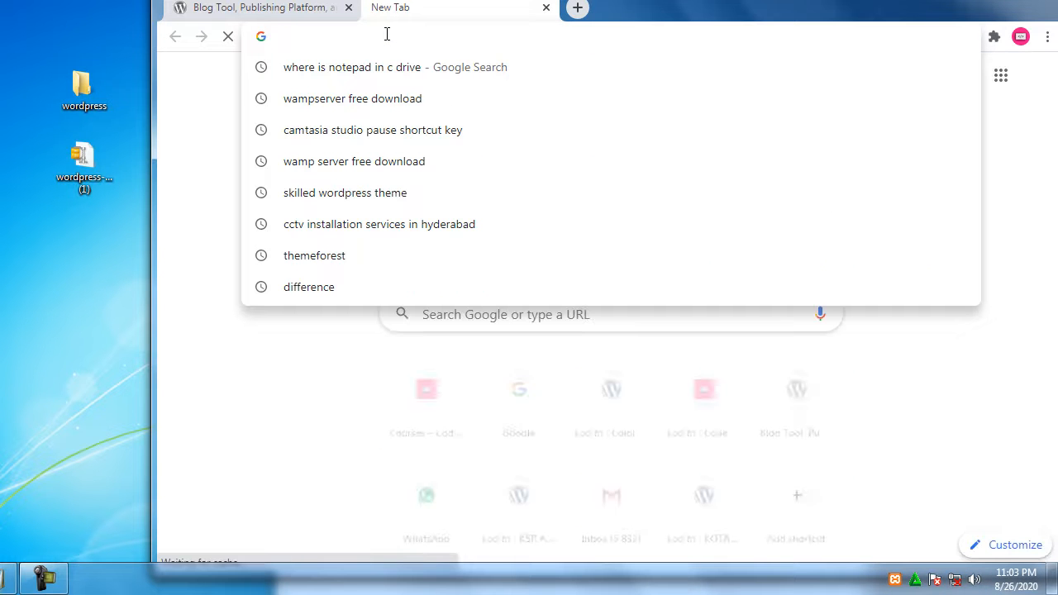
Load localhost in Chrome to show the empty Index of /, then open Computer from Start
type("local")
key("Return")
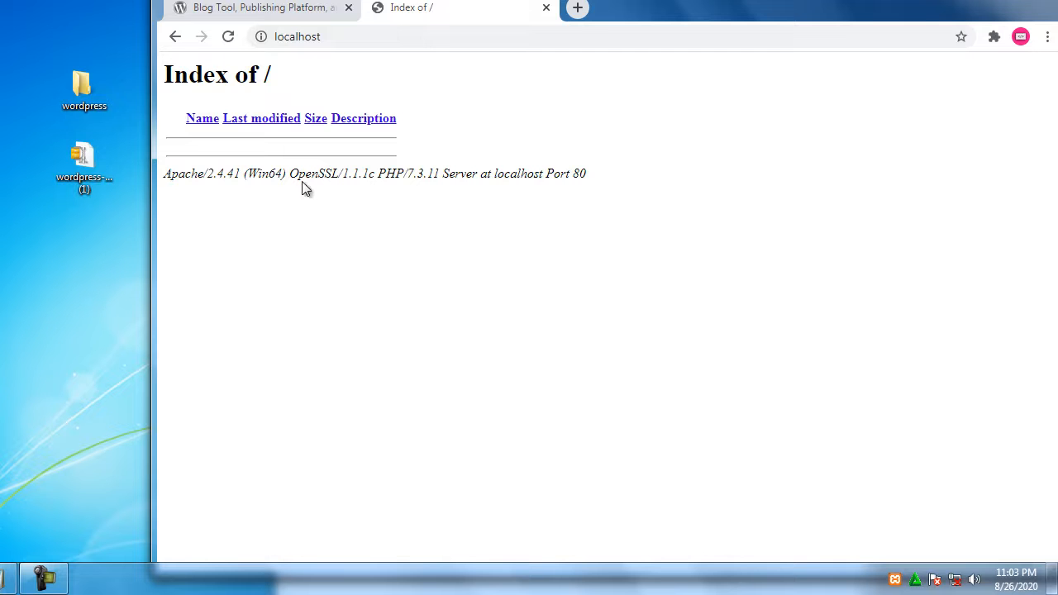
key("super")
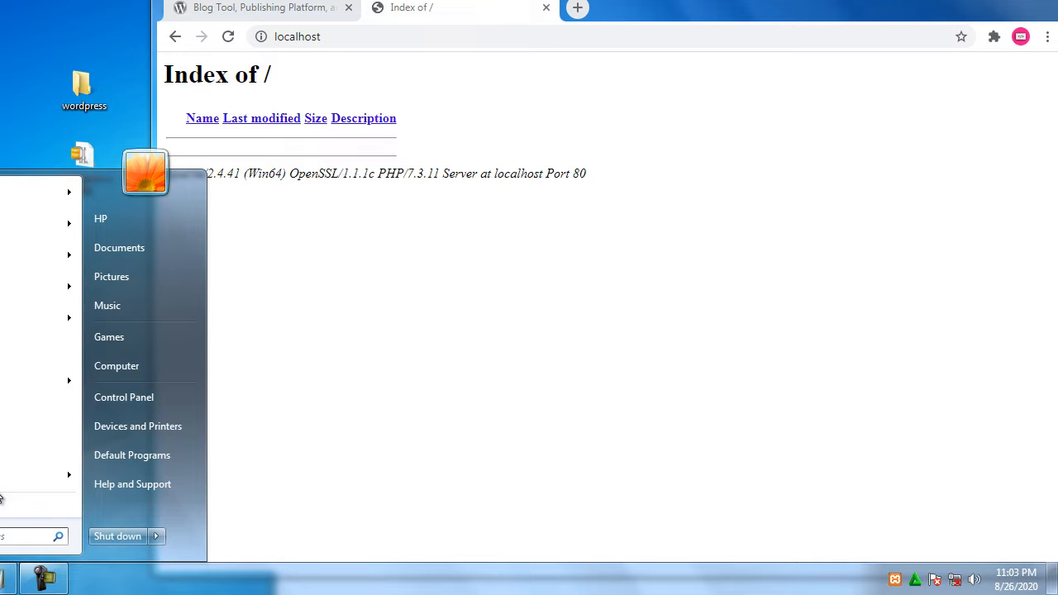
left_click(149, 371)
Browse in Explorer to C:\xampp\htdocs and see that it is empty
double_click(513, 167)
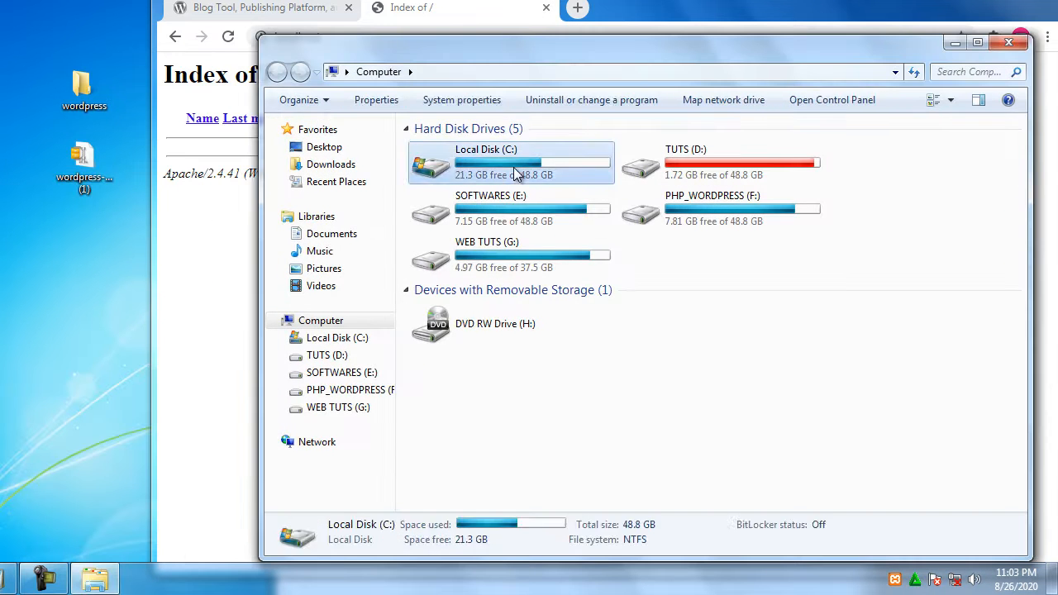
left_click(438, 219)
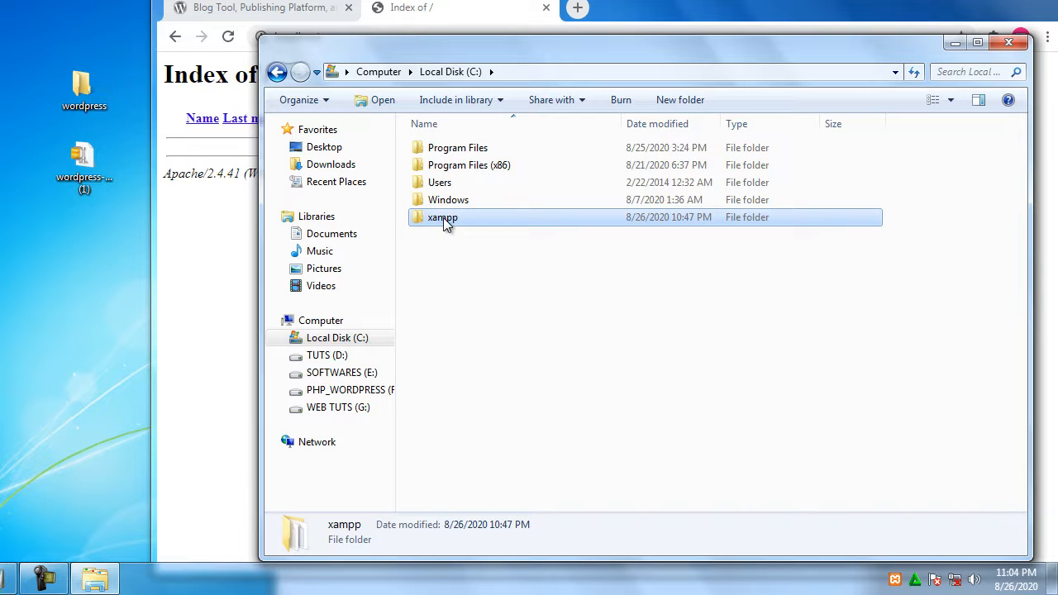
double_click(443, 217)
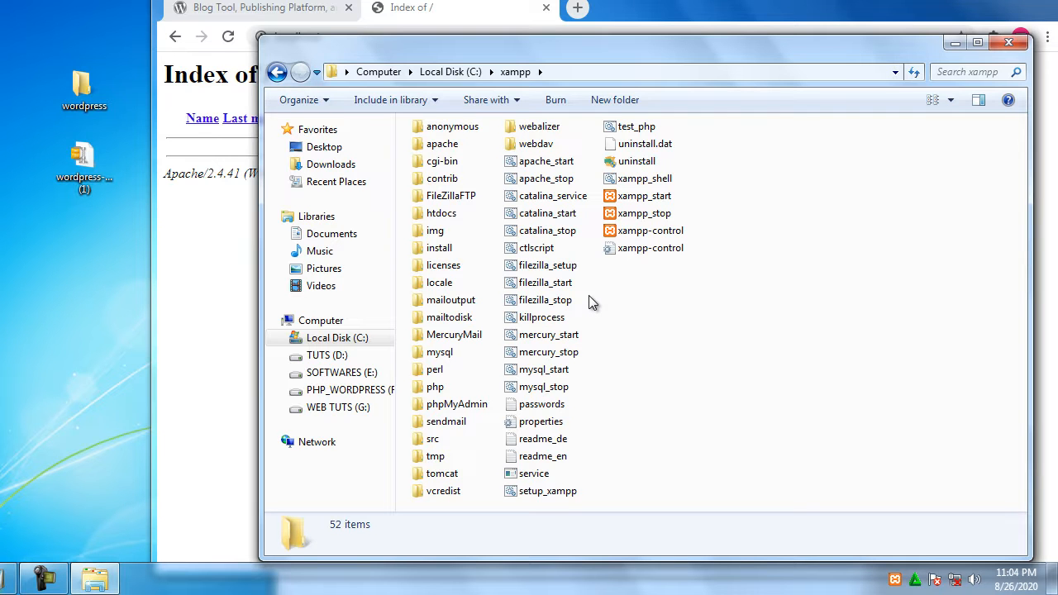
double_click(447, 215)
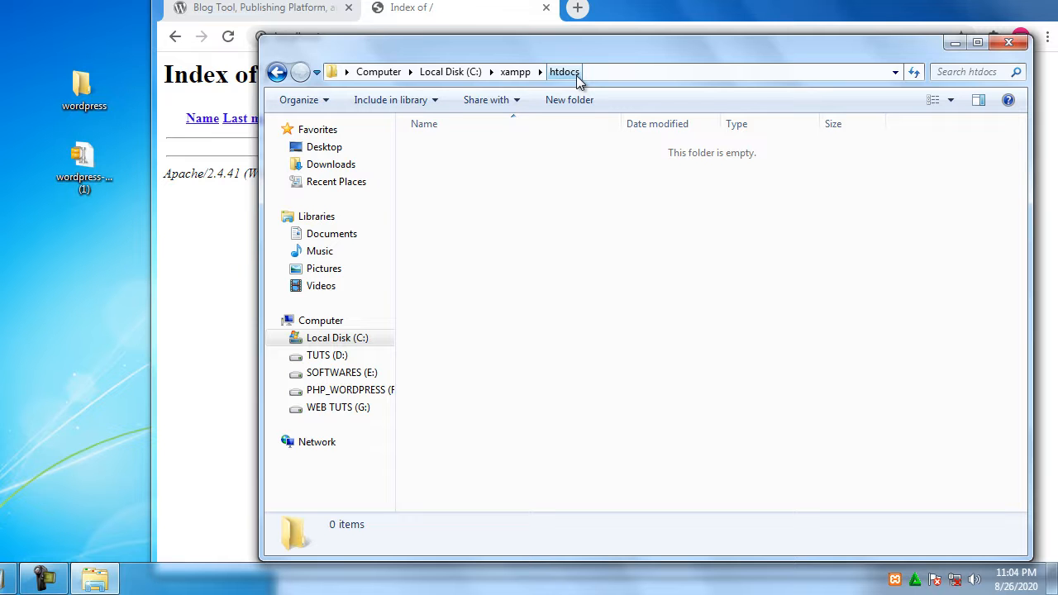
Return to the wordpress.org tab in Chrome
left_click(494, 24)
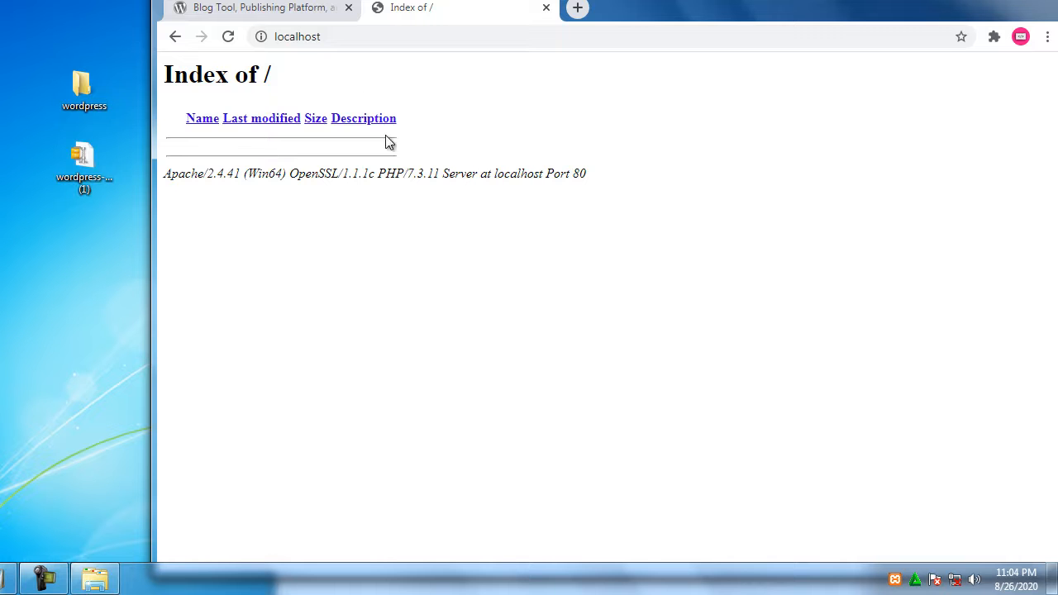
left_click(91, 582)
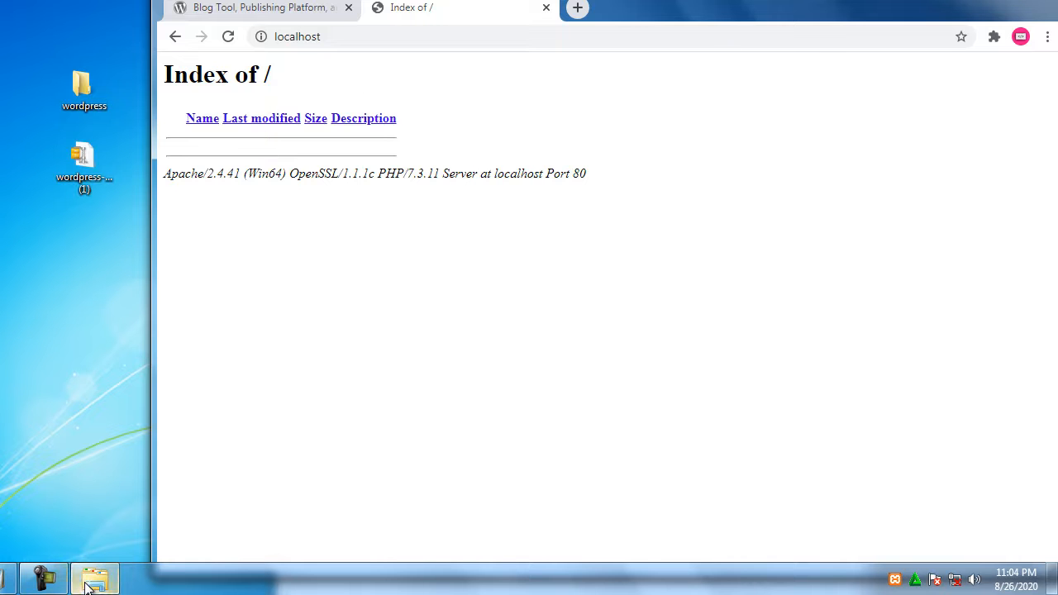
left_click(318, 3)
left_click(320, 4)
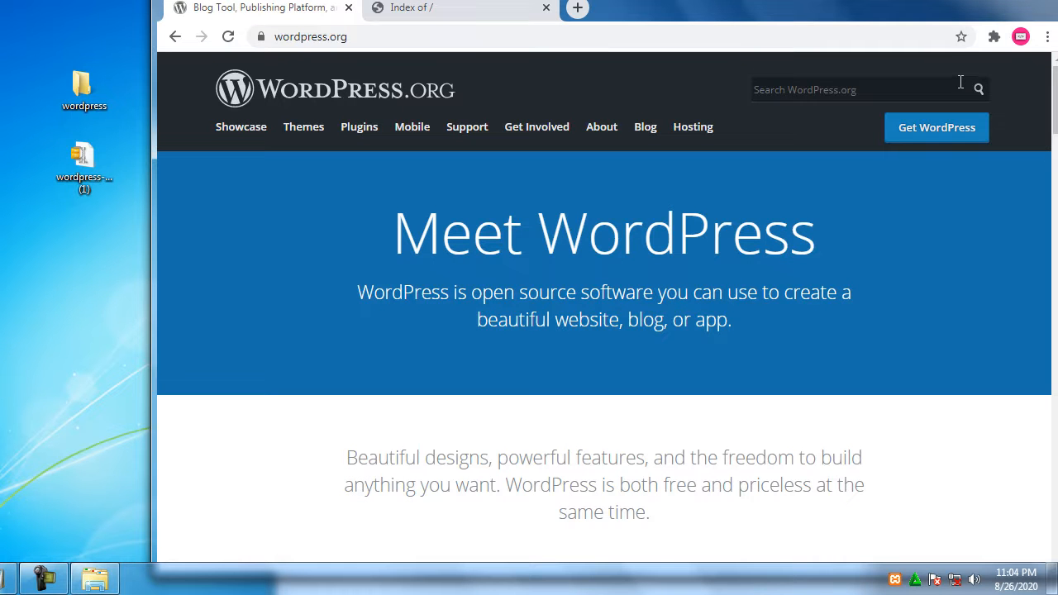
Inspect the extracted wordpress folder on the desktop to check its files
left_click(78, 98)
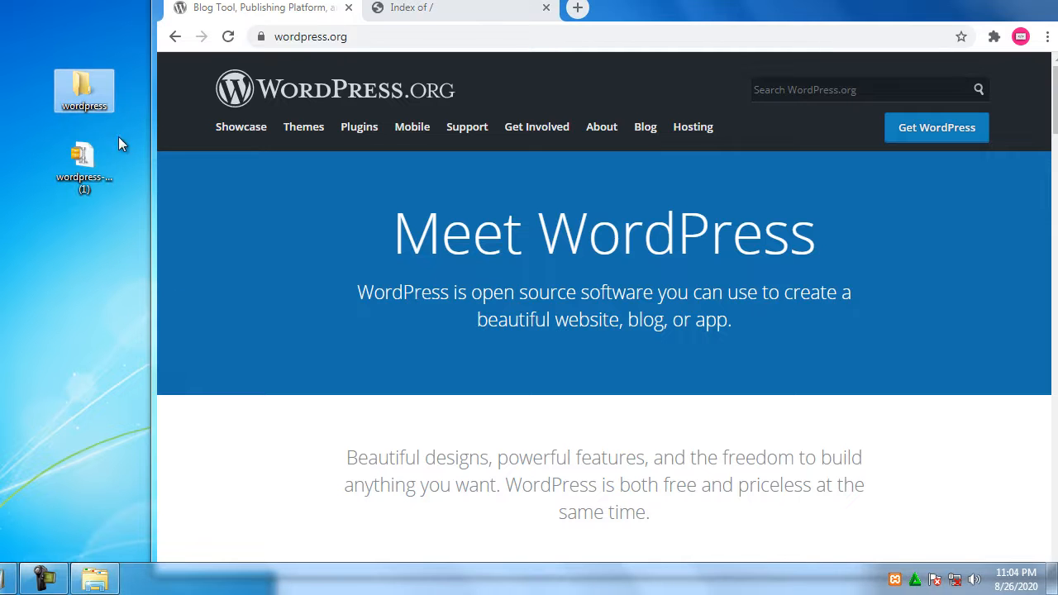
left_click(83, 171)
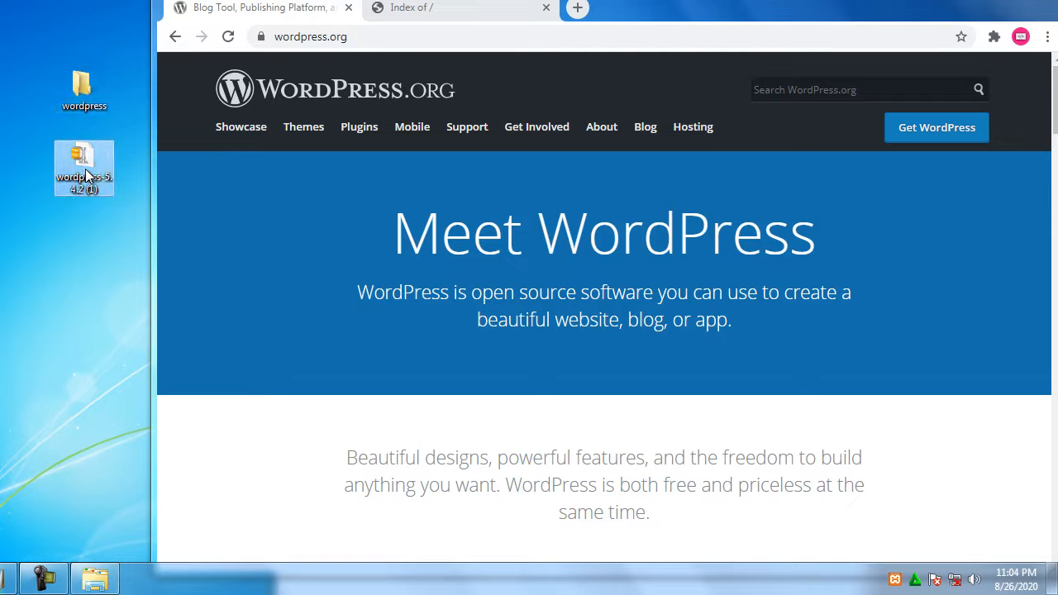
left_click(95, 106)
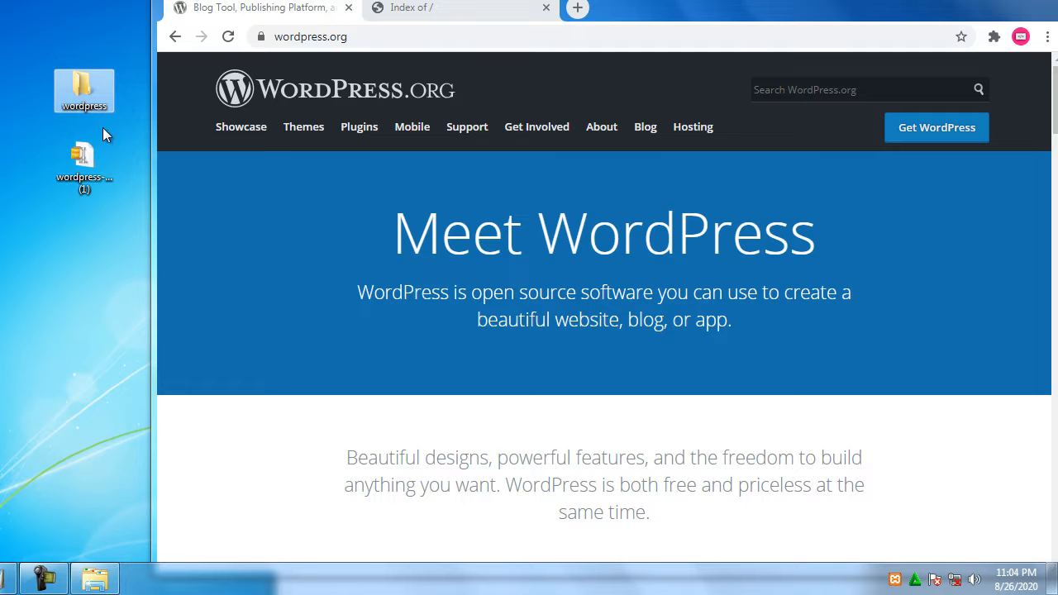
double_click(86, 82)
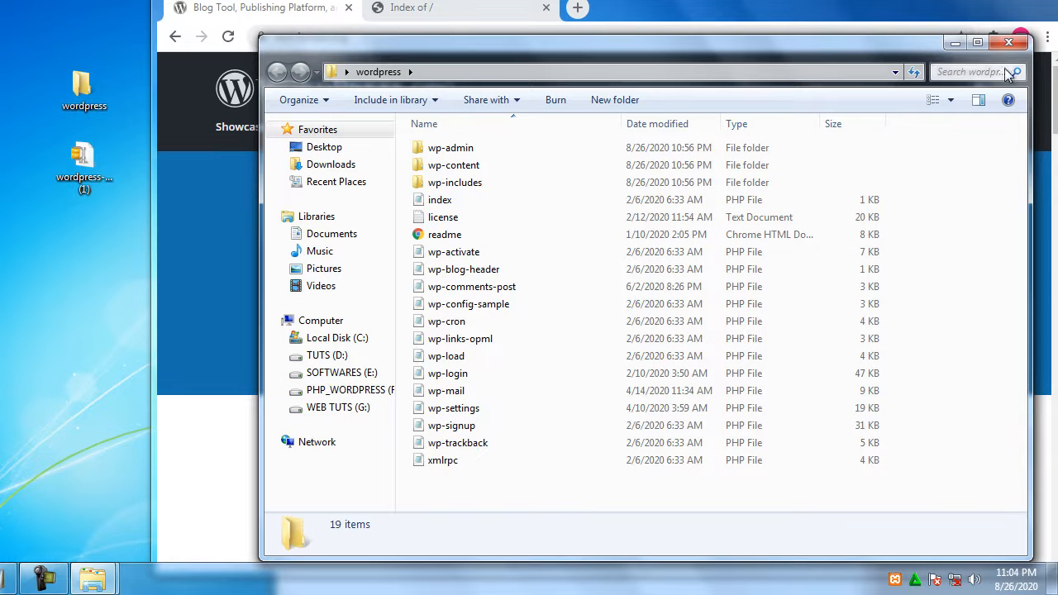
left_click(1009, 42)
Copy the desktop wordpress folder and paste it into C:\xampp\htdocs
right_click(85, 91)
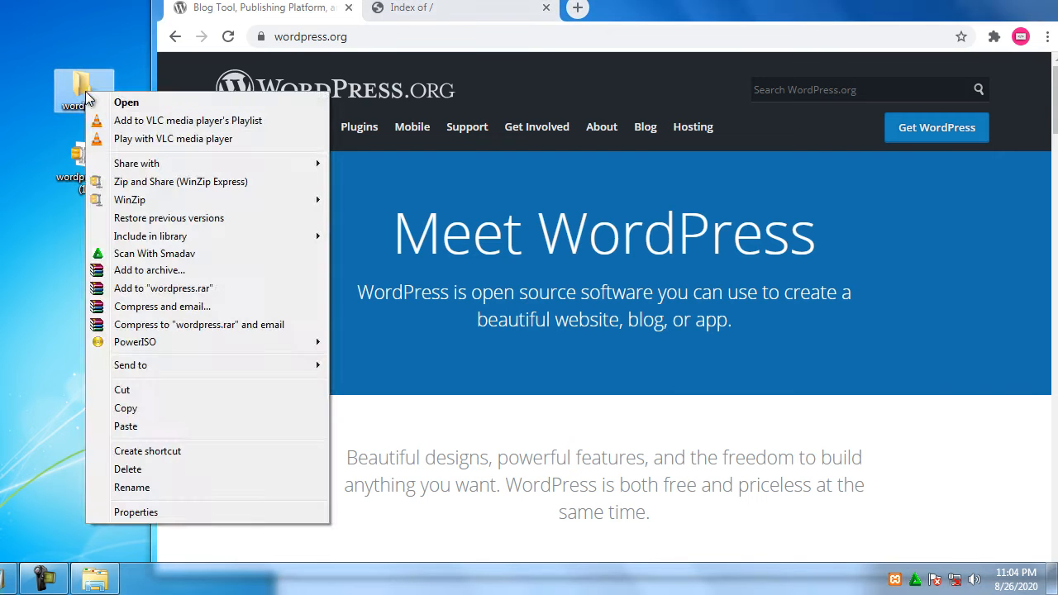
left_click(140, 405)
left_click(93, 582)
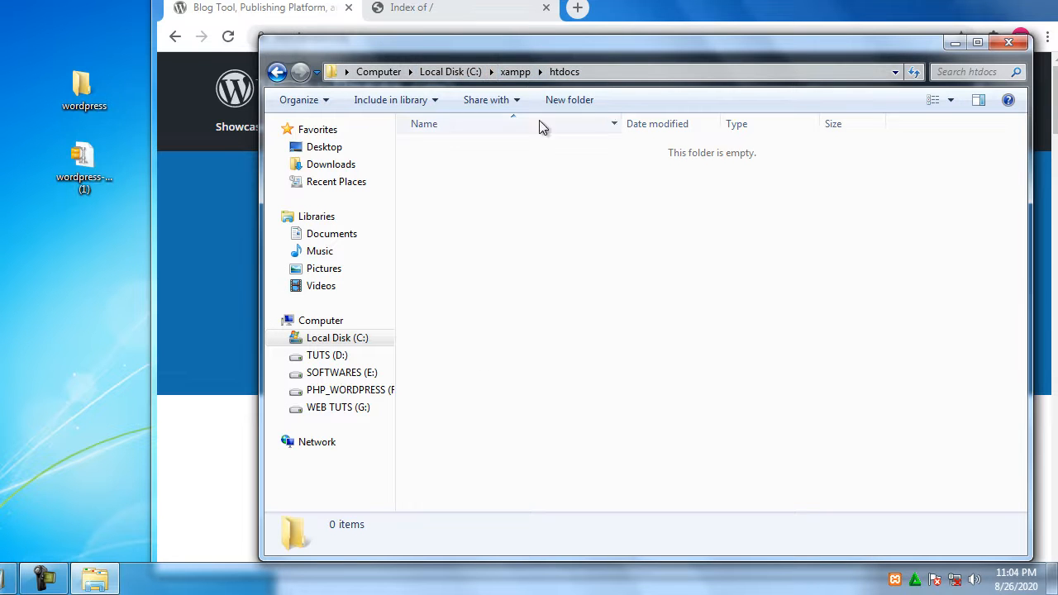
right_click(482, 194)
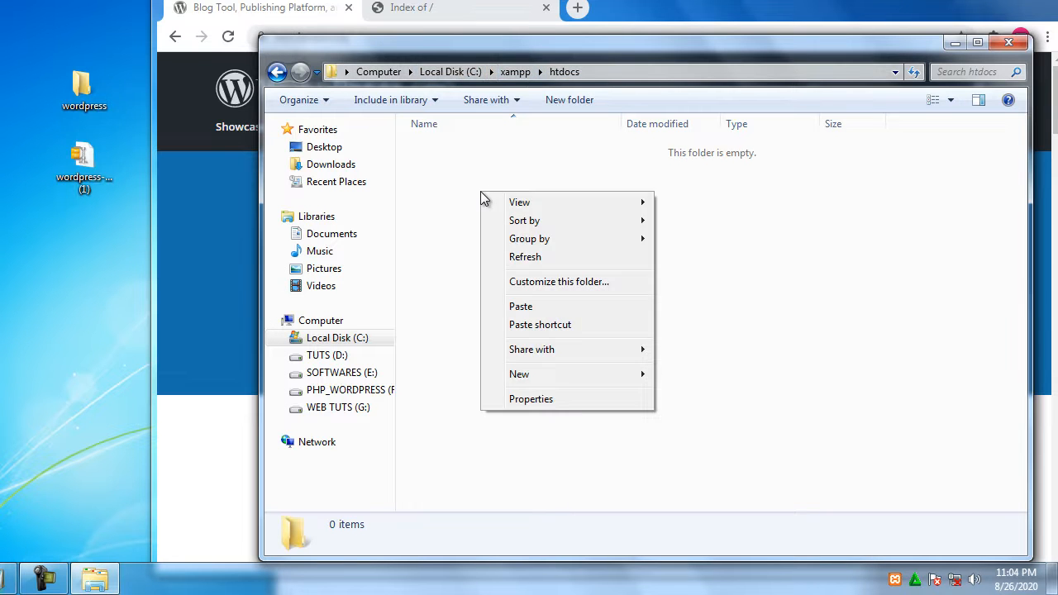
left_click(553, 311)
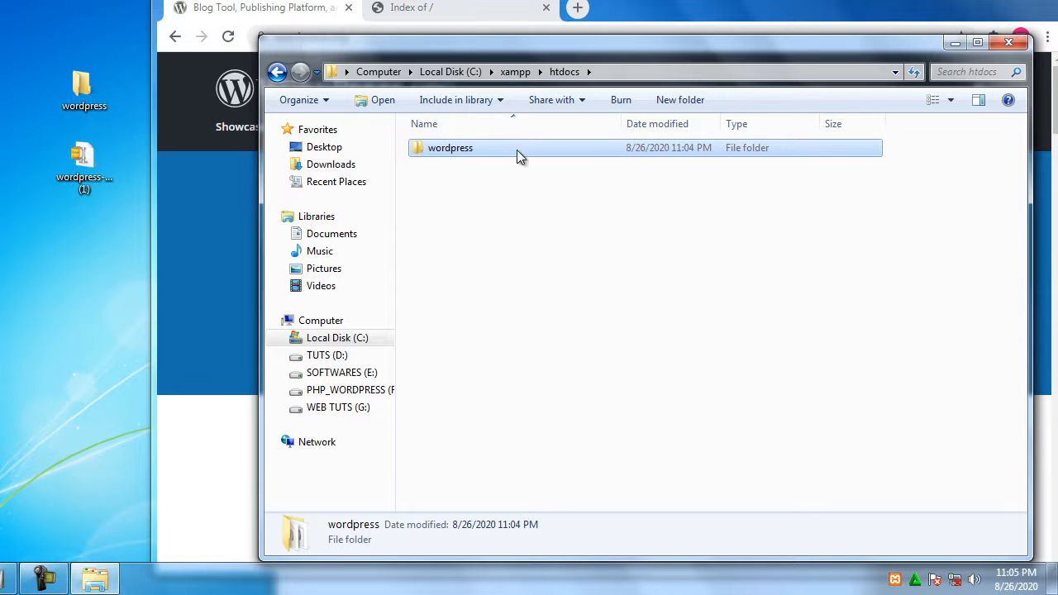
Confirm wordpress is in htdocs and reload localhost so Index of / lists wordpress/
left_click(517, 74)
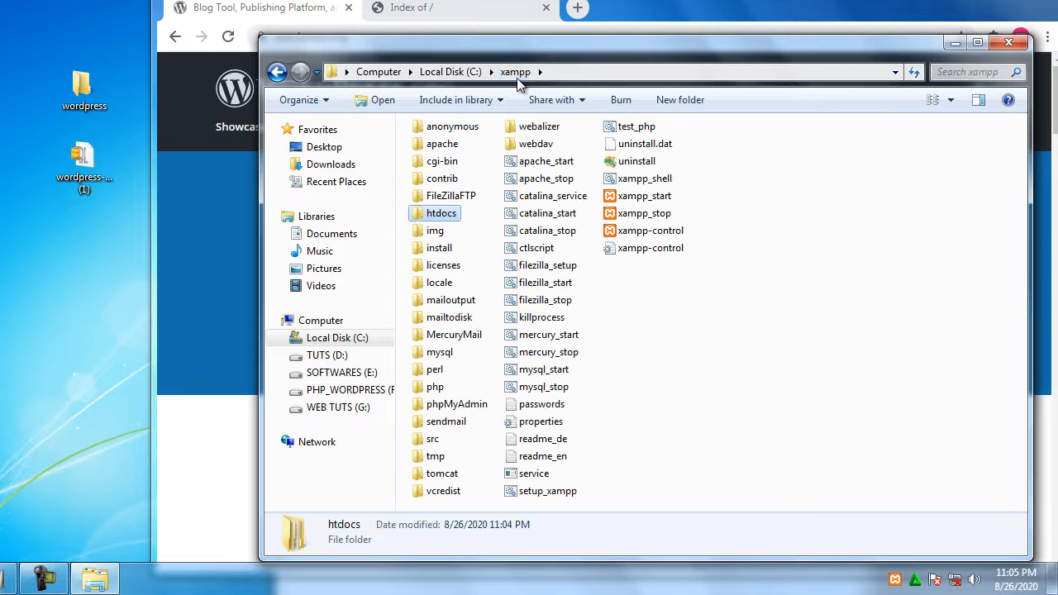
double_click(453, 217)
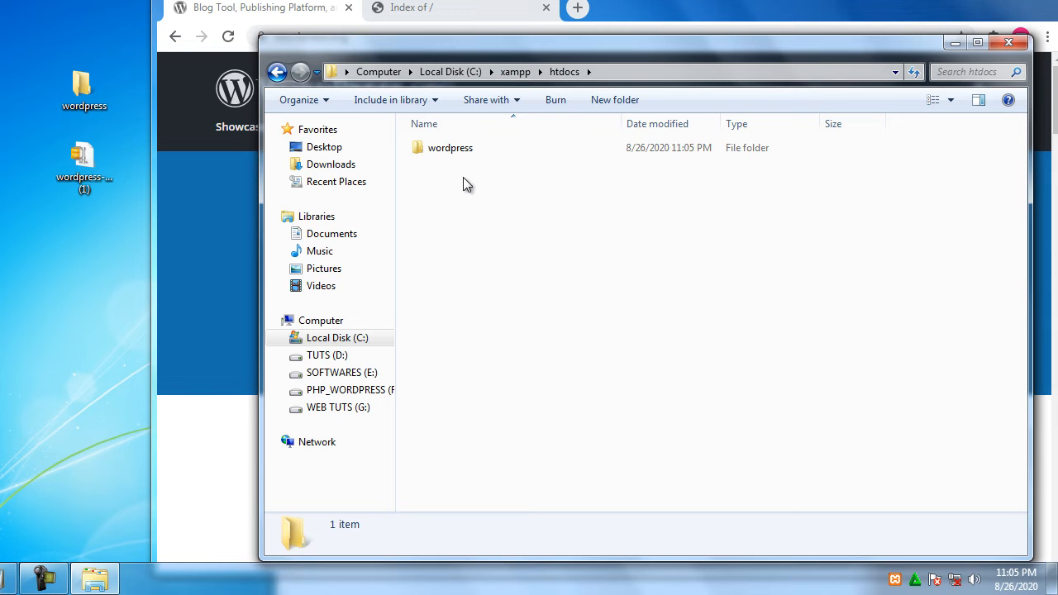
left_click(461, 14)
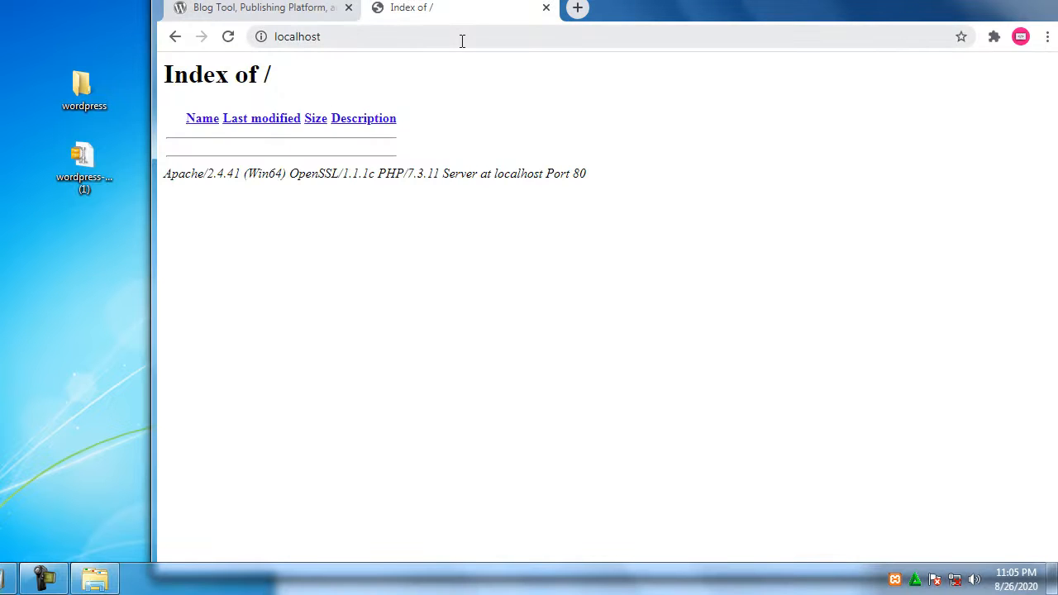
left_click(461, 38)
key("Return")
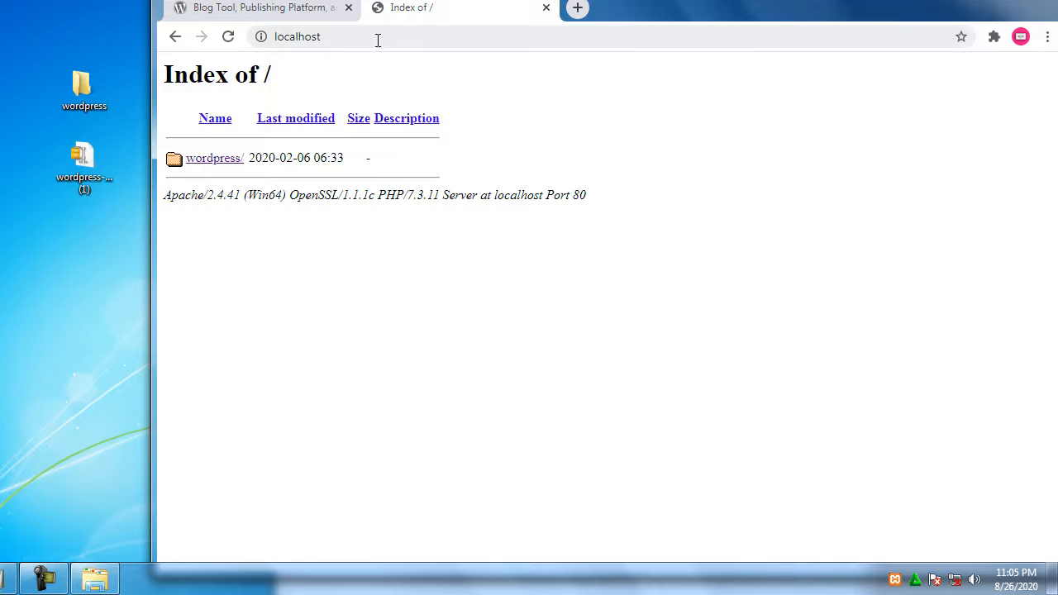
Load localhost/wordpress in Chrome to open the WordPress setup page
left_click(452, 38)
left_click(454, 38)
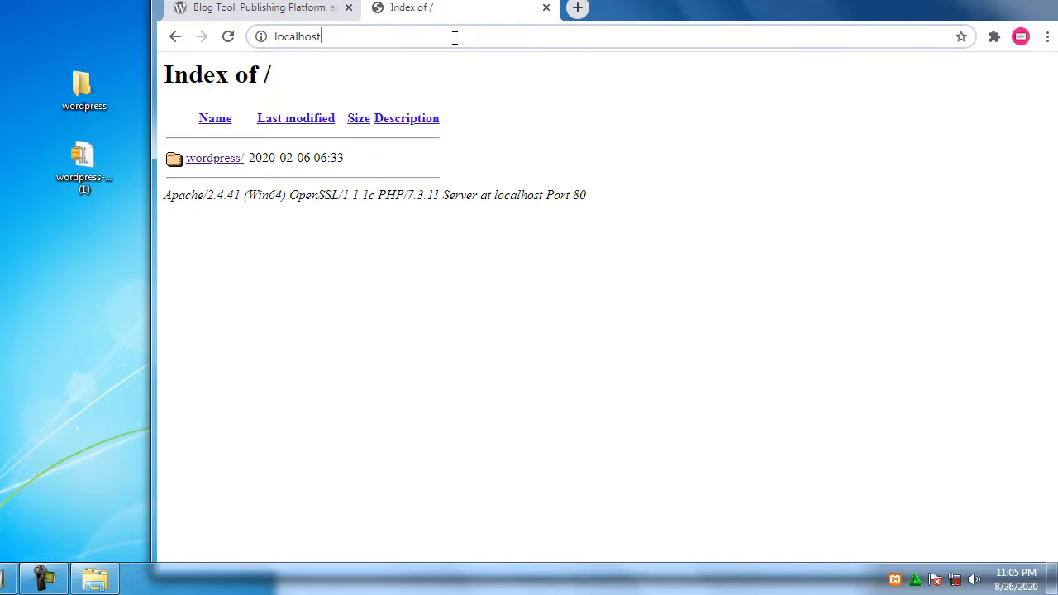
type("/wordpre")
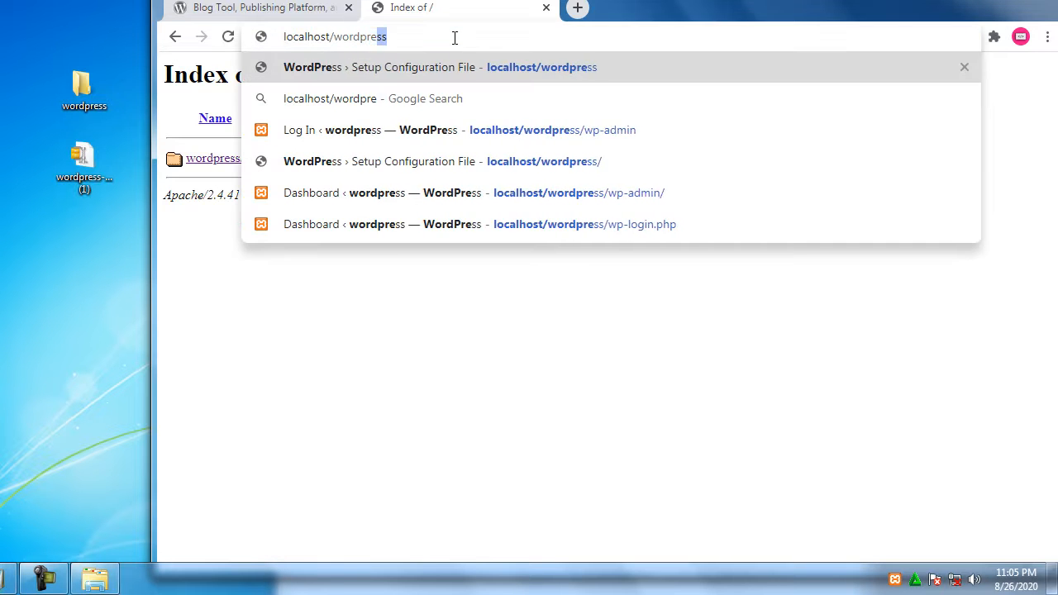
type("ss")
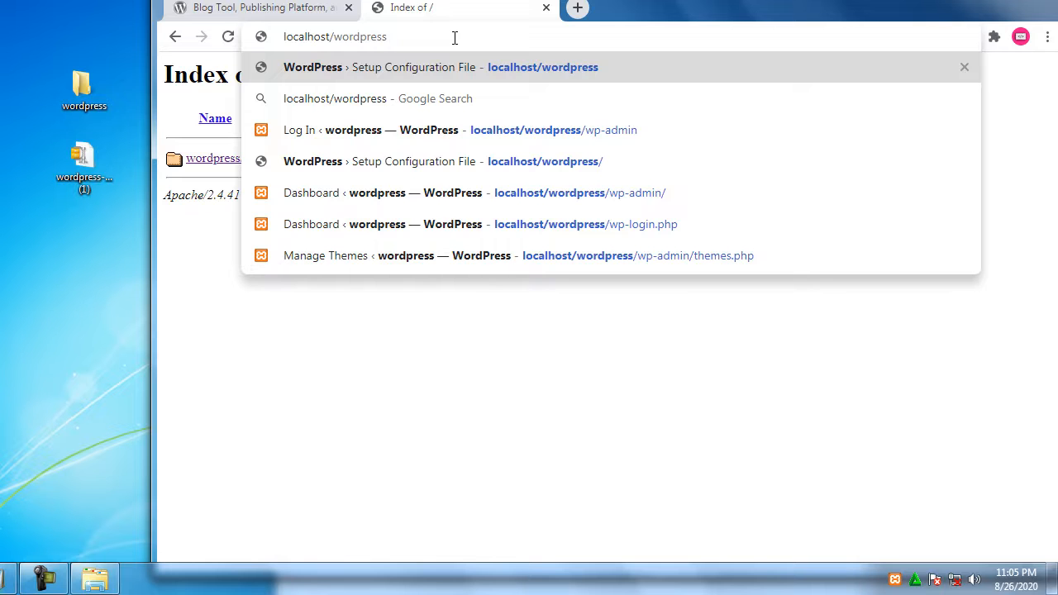
key("Return")
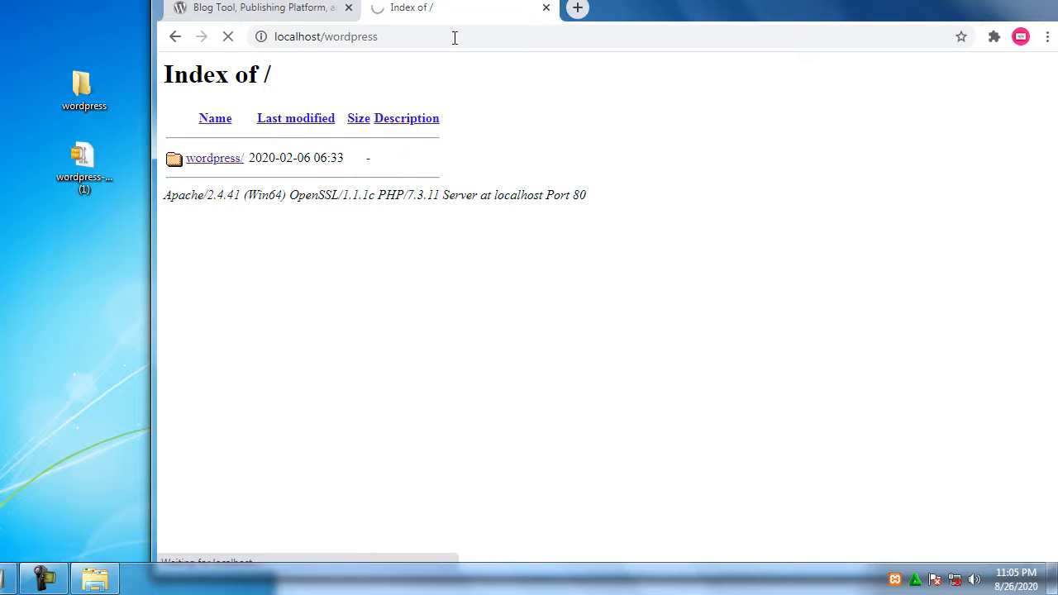
left_click(94, 579)
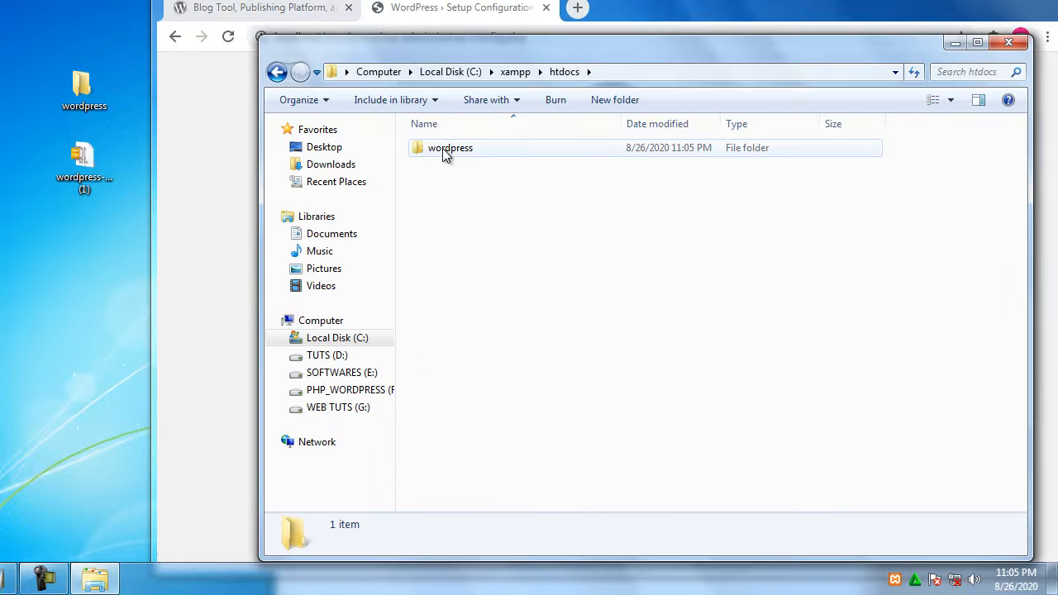
Review the required database name, username, password, host and table prefix, then open a new tab
left_click(500, 29)
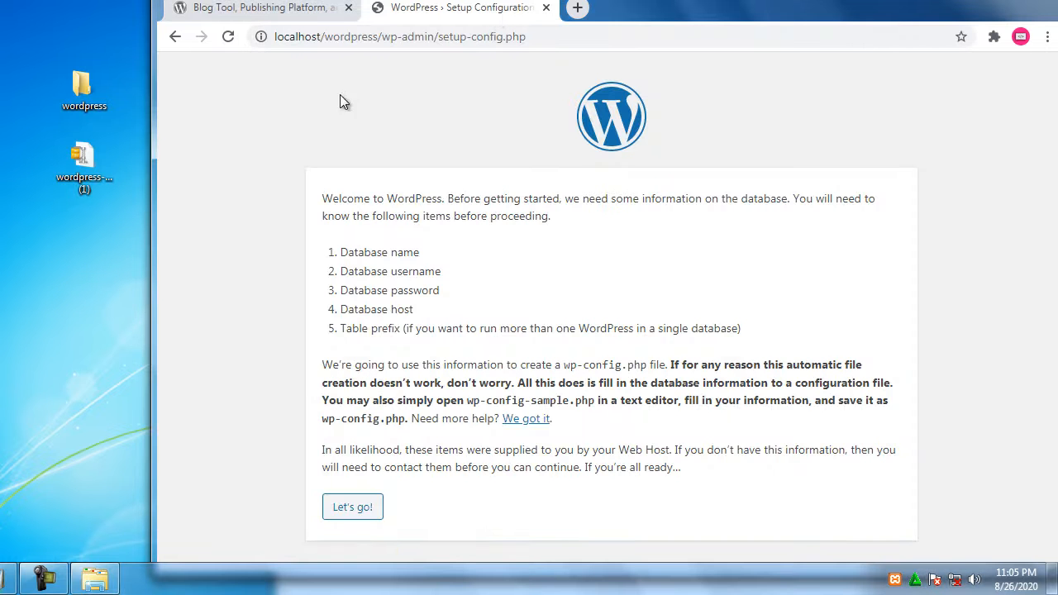
left_click_drag(325, 37, 386, 41)
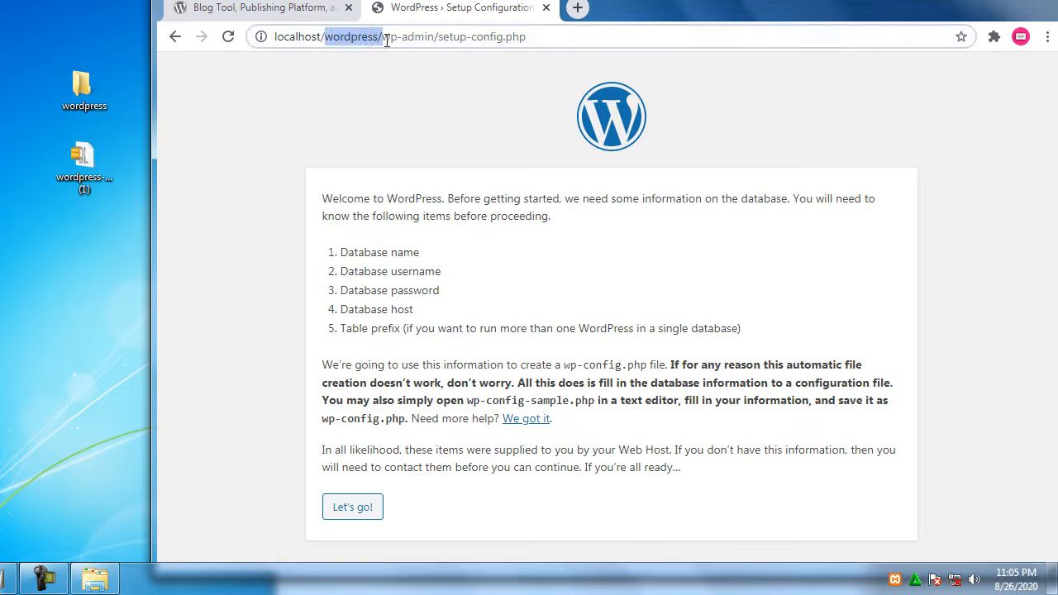
left_click(353, 128)
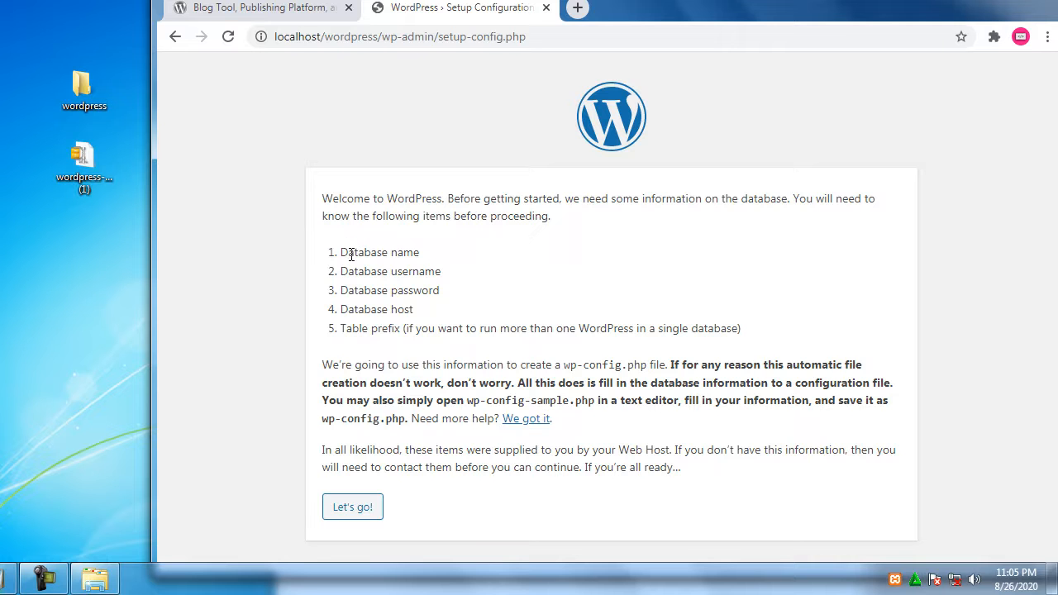
left_click_drag(350, 251, 430, 256)
left_click_drag(364, 271, 462, 284)
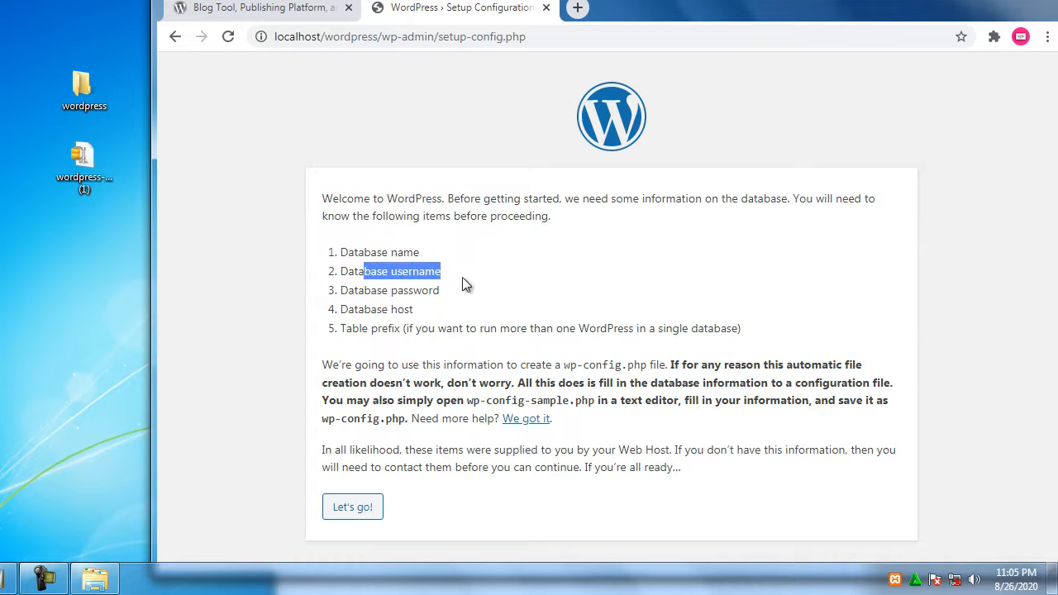
left_click_drag(380, 290, 446, 293)
left_click_drag(377, 309, 438, 315)
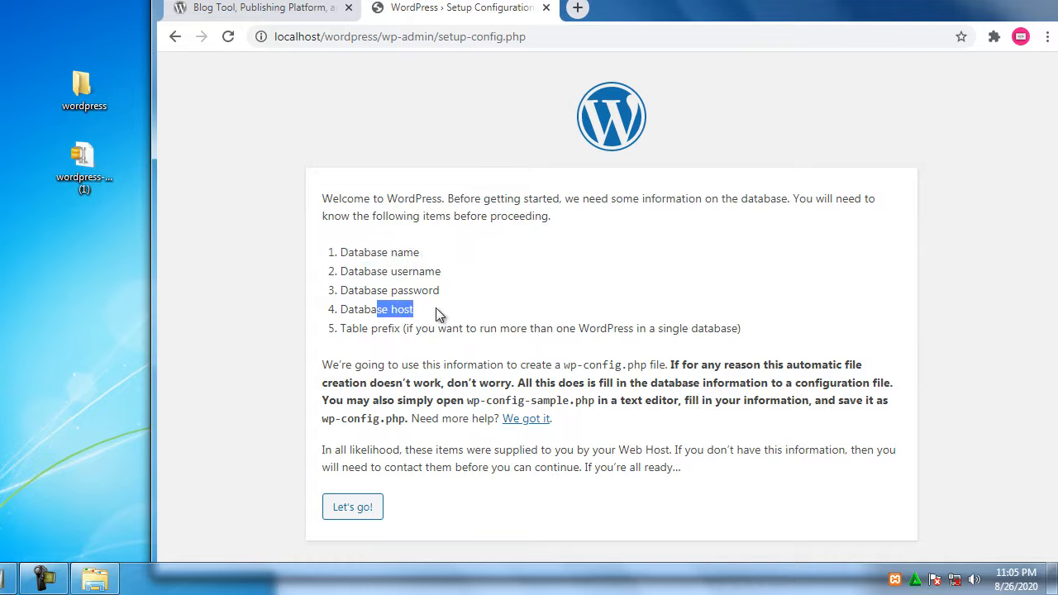
left_click_drag(358, 328, 440, 328)
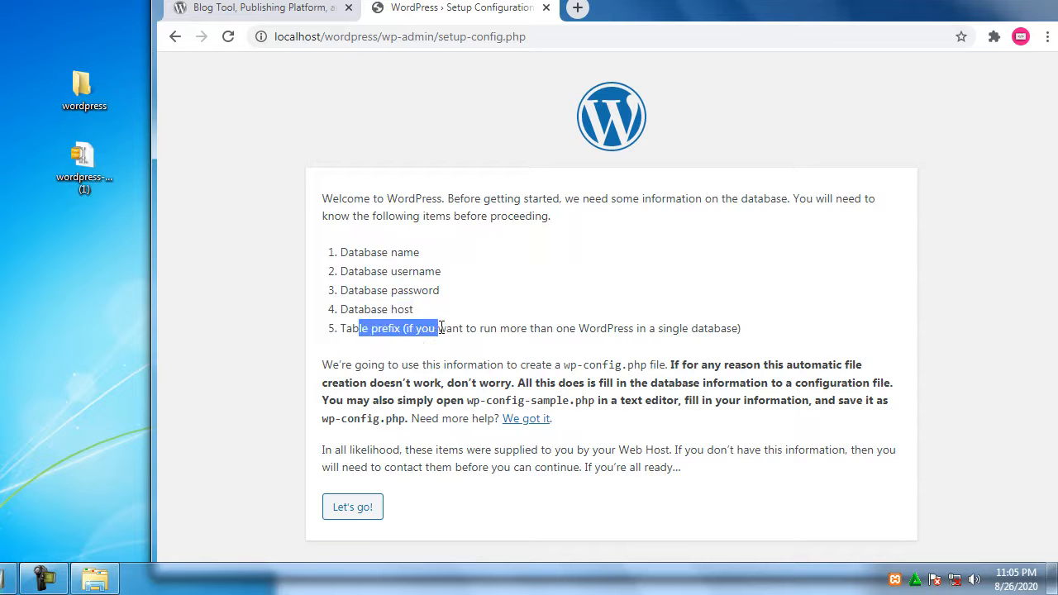
left_click(353, 252)
left_click_drag(414, 252, 339, 252)
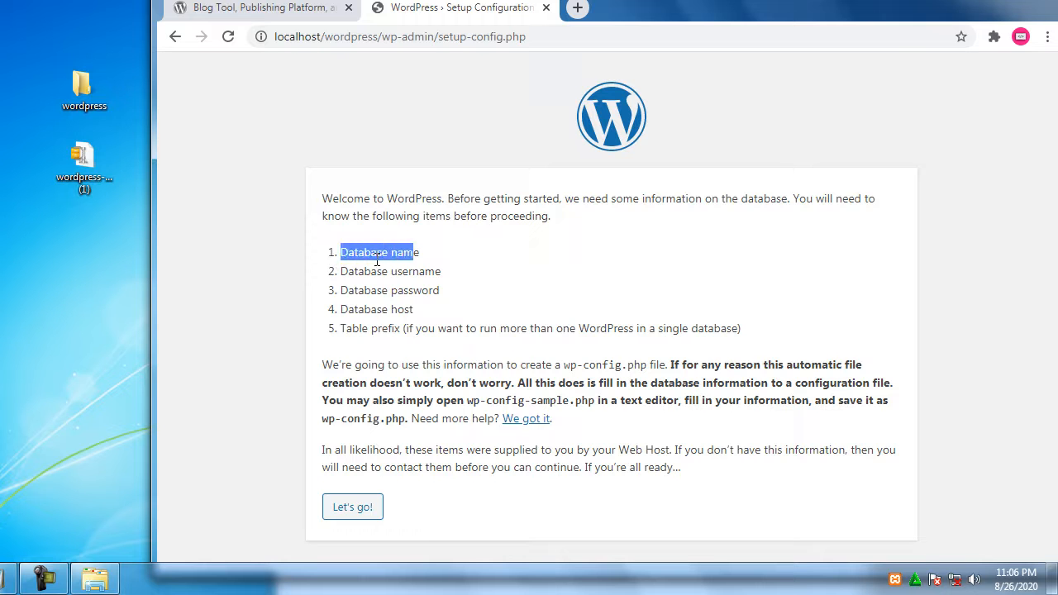
left_click(577, 8)
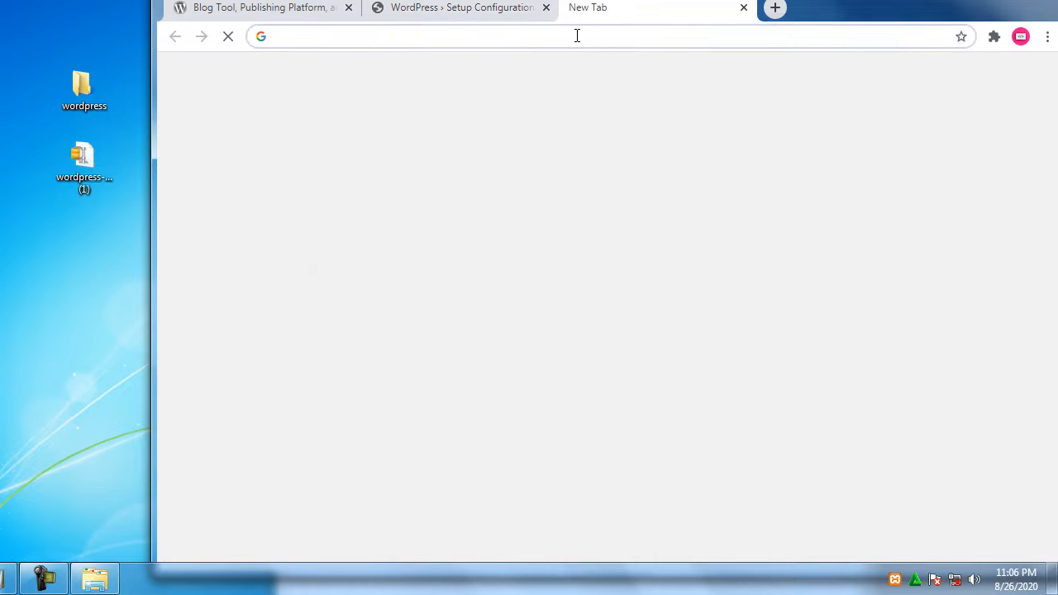
Open phpMyAdmin at localhost/phpmyadmin
left_click(577, 36)
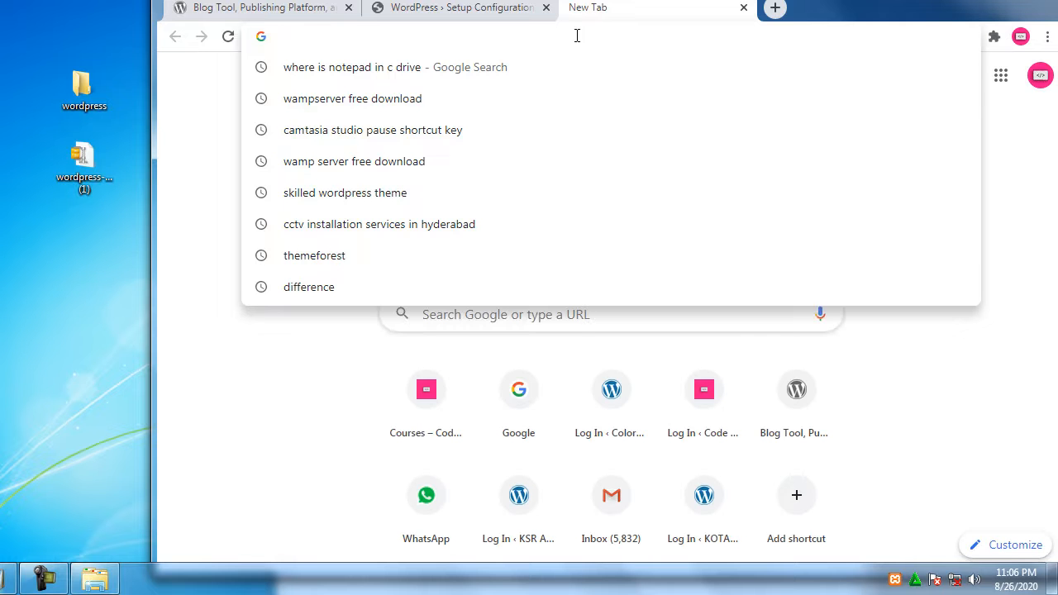
type("lo")
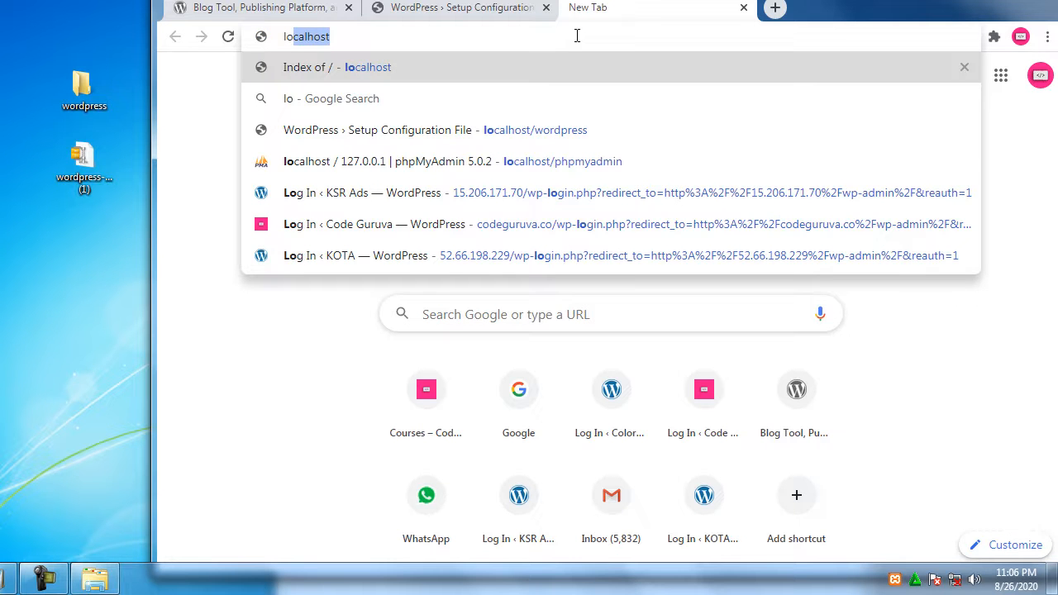
type("calhost/ph")
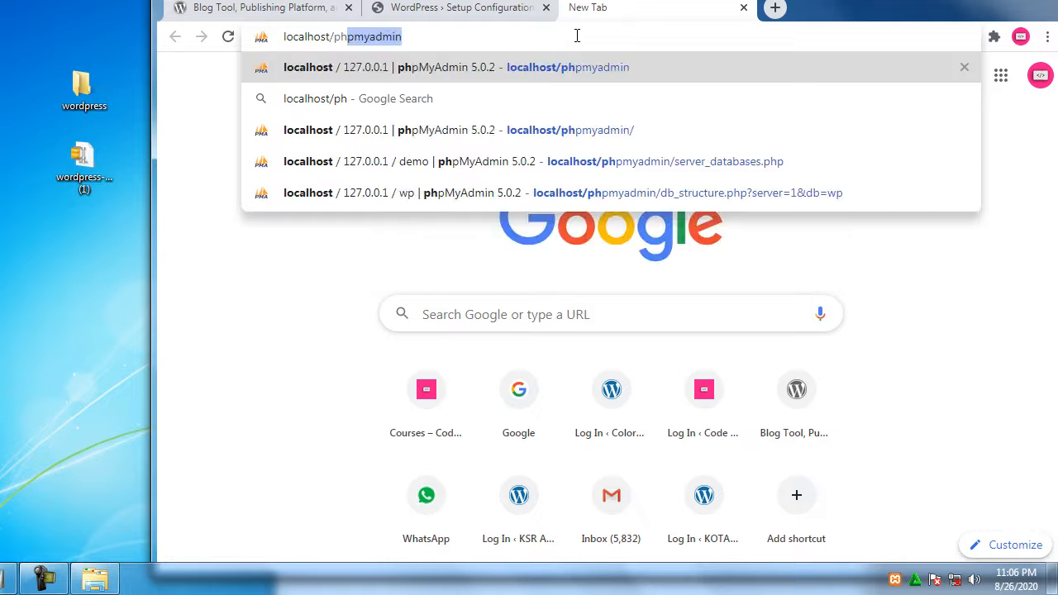
type("pmyadmin")
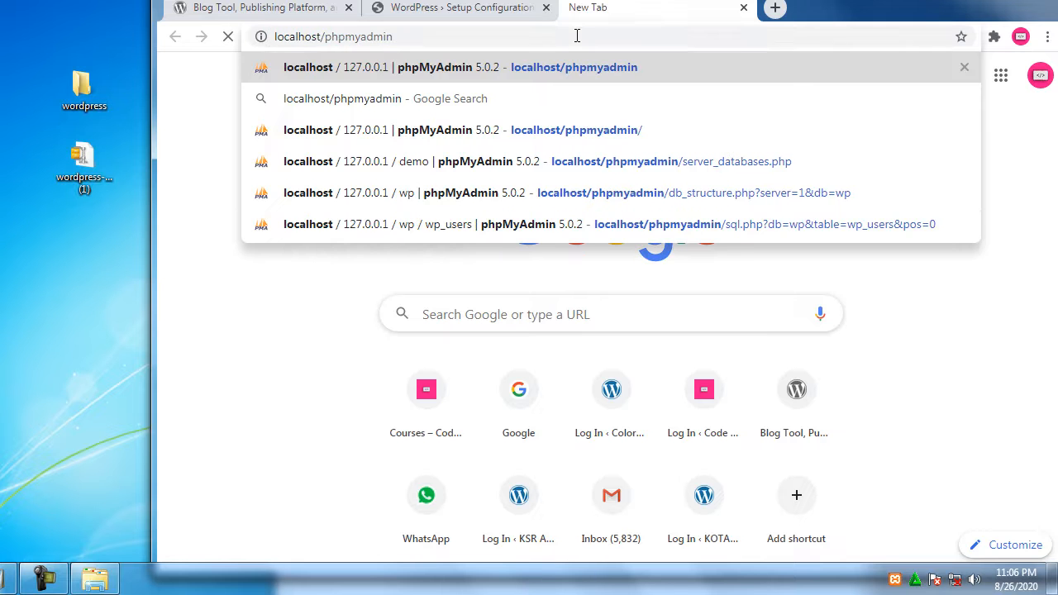
key("Return")
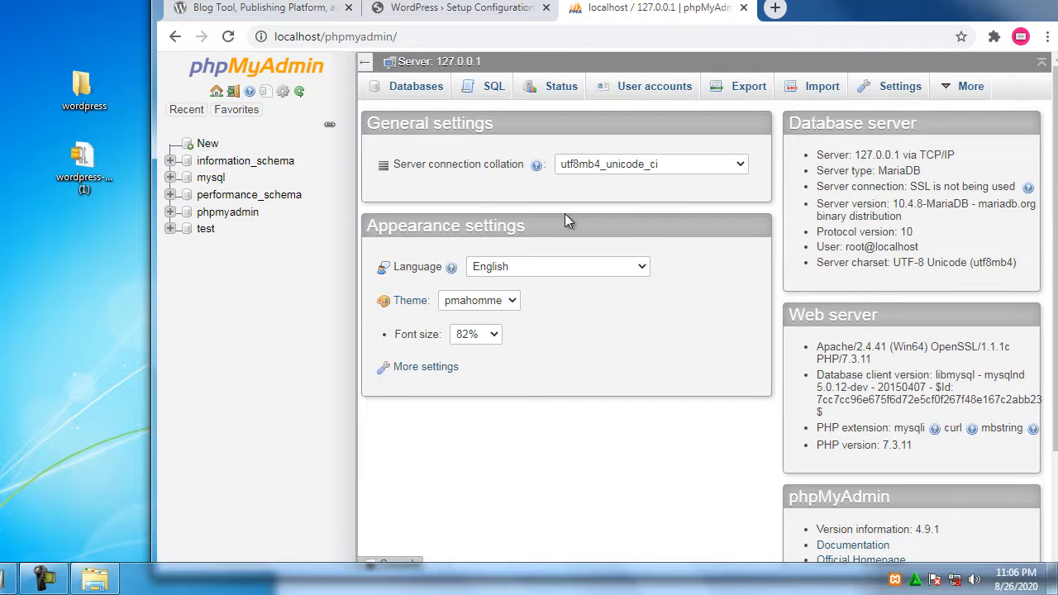
Create an empty database named wp and go back to the WordPress setup tab
left_click(430, 93)
left_click(488, 218)
type("wp")
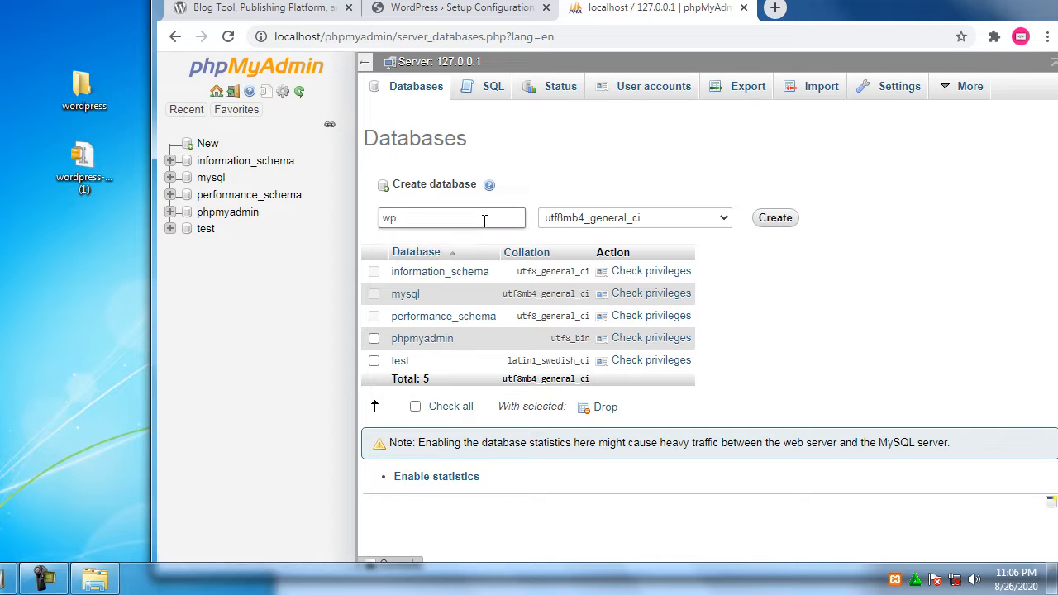
left_click(774, 219)
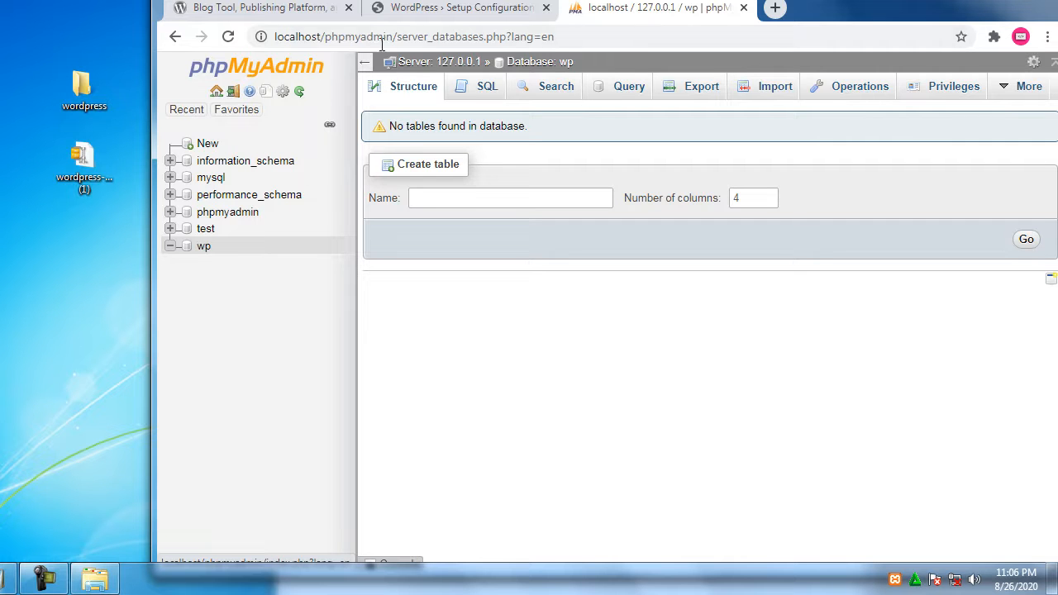
left_click_drag(400, 37, 273, 36)
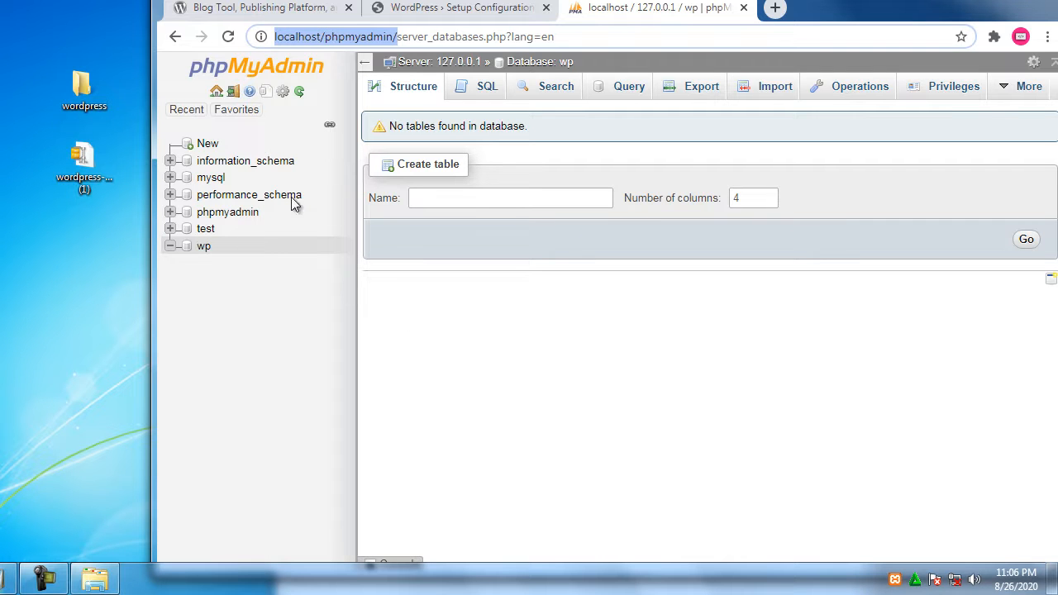
left_click(506, 10)
Submit database name wp, username root, empty password, host localhost and prefix wp_
left_click(367, 514)
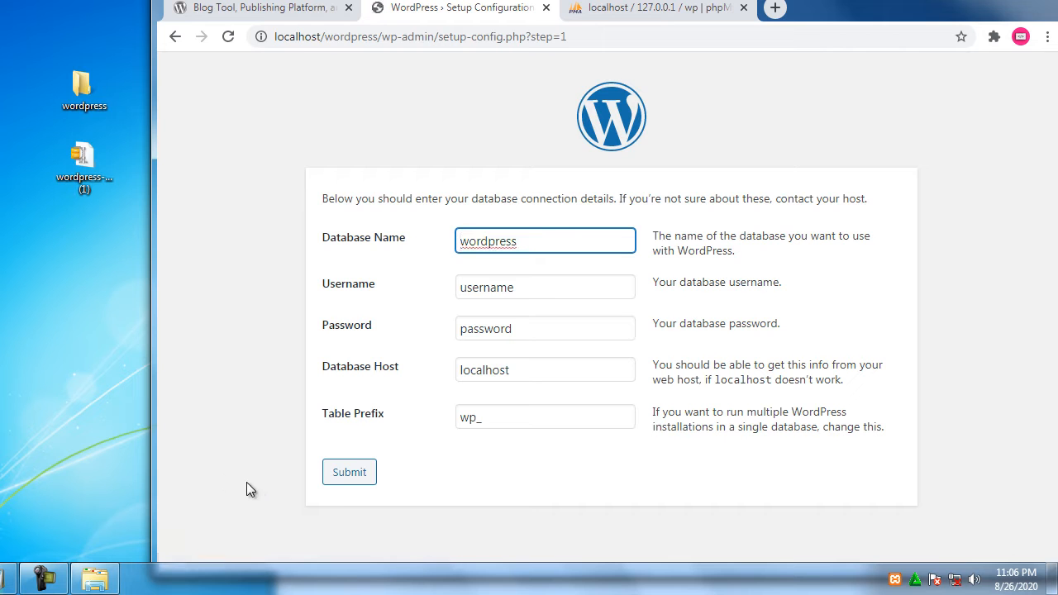
double_click(541, 240)
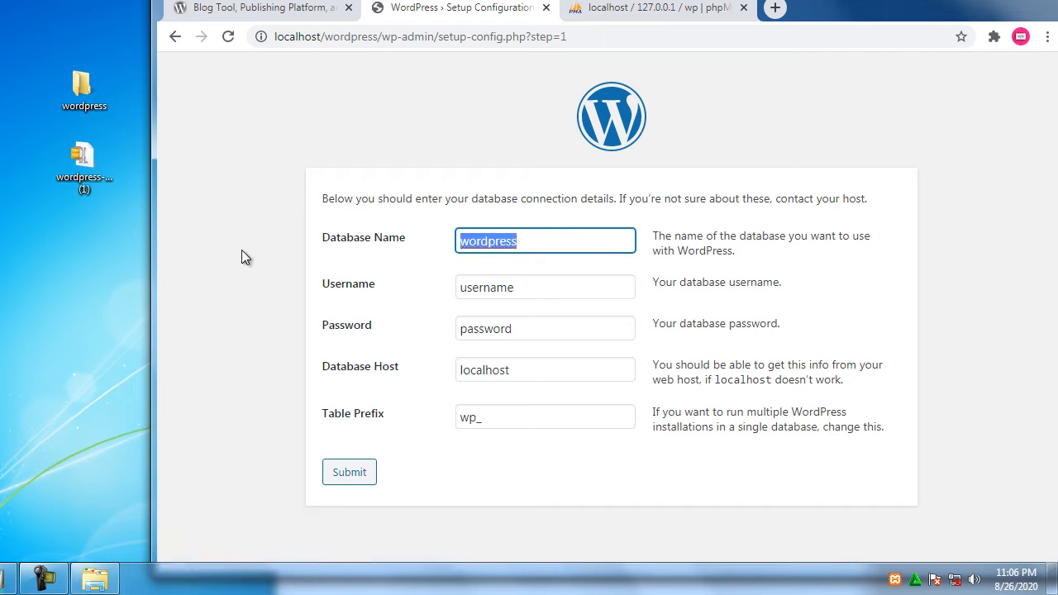
type("wp")
key("Tab")
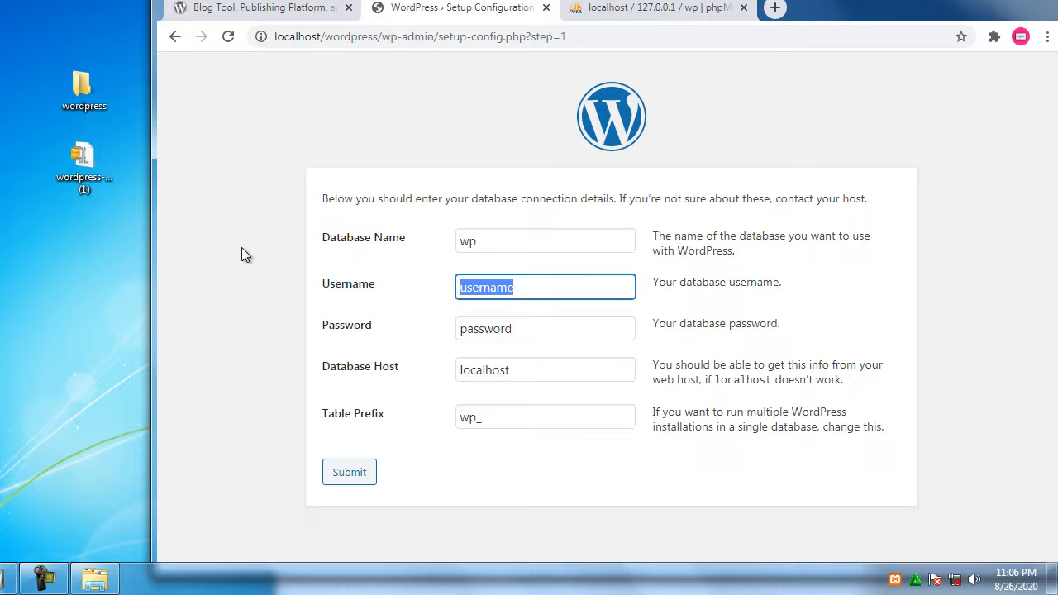
type("root")
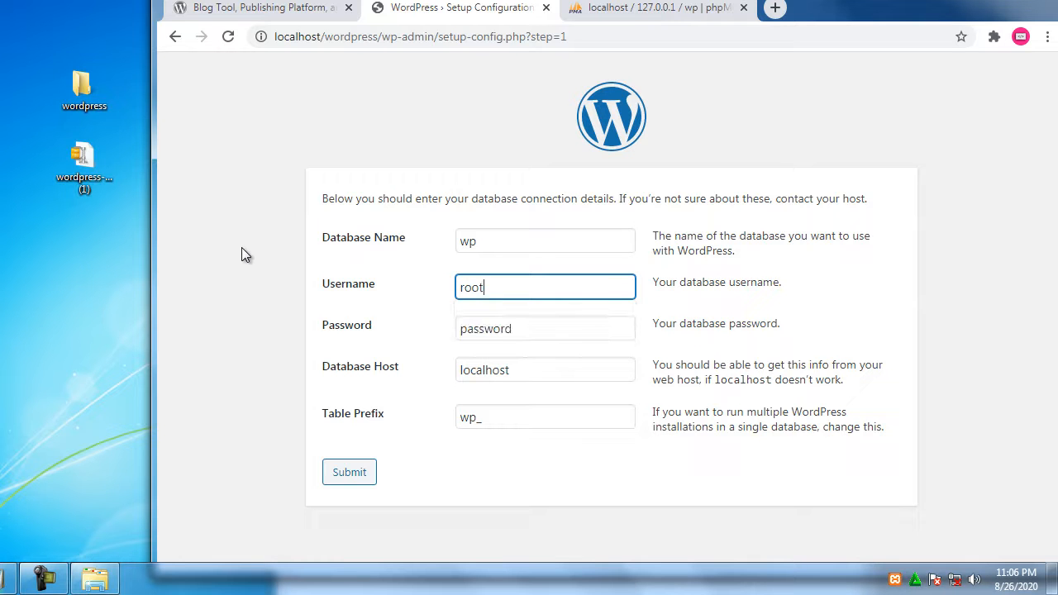
key("Tab")
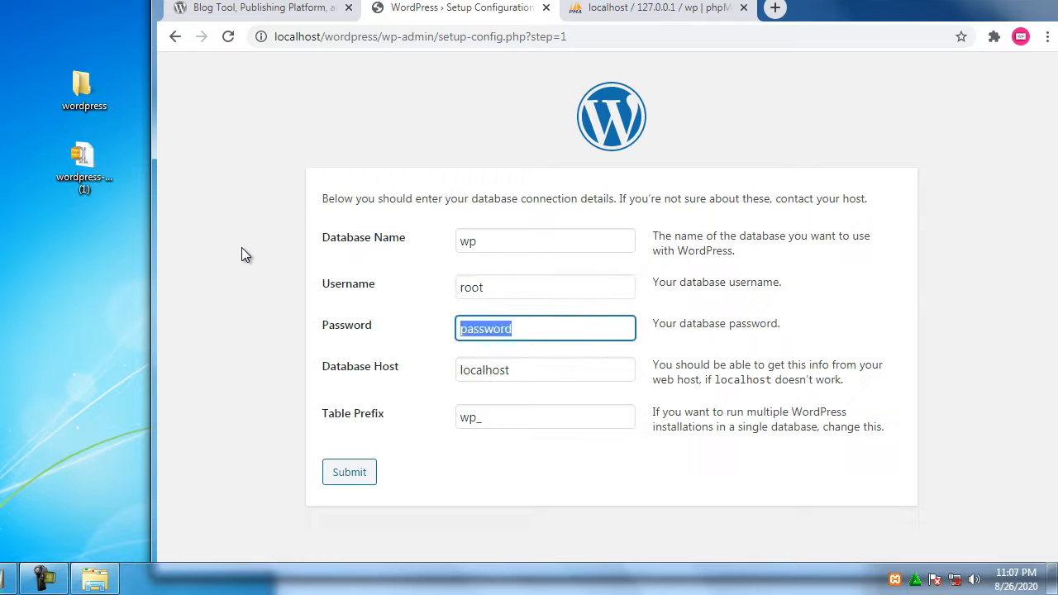
key("BackSpace")
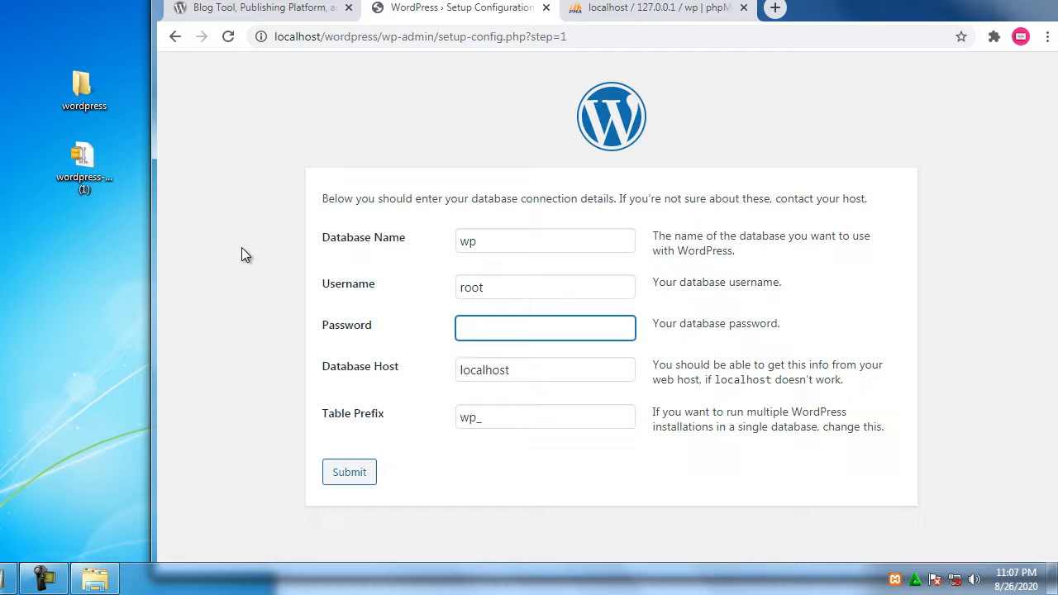
double_click(546, 374)
double_click(480, 422)
left_click(349, 473)
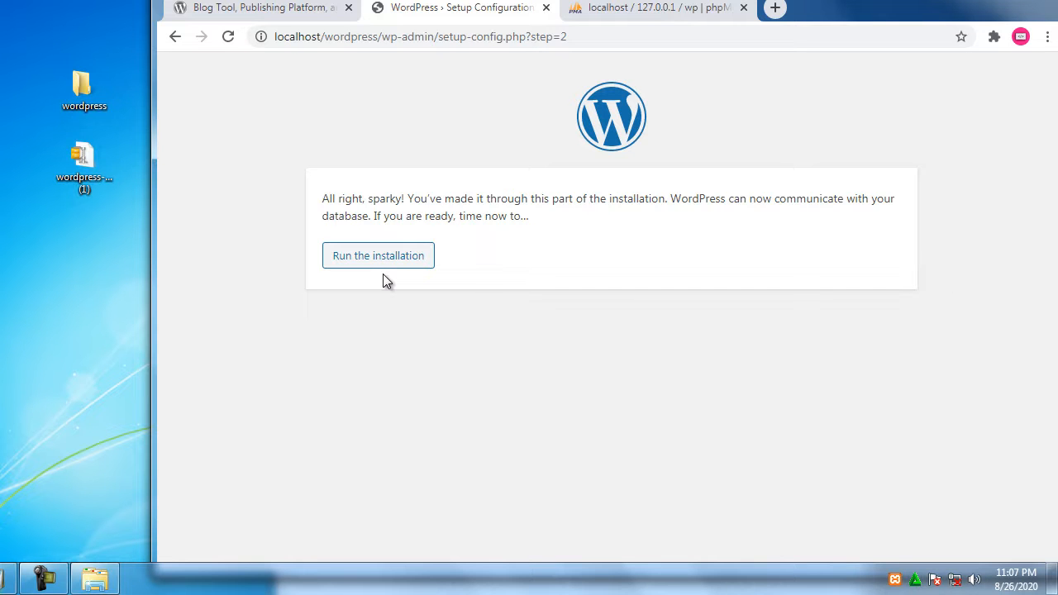
left_click(656, 10)
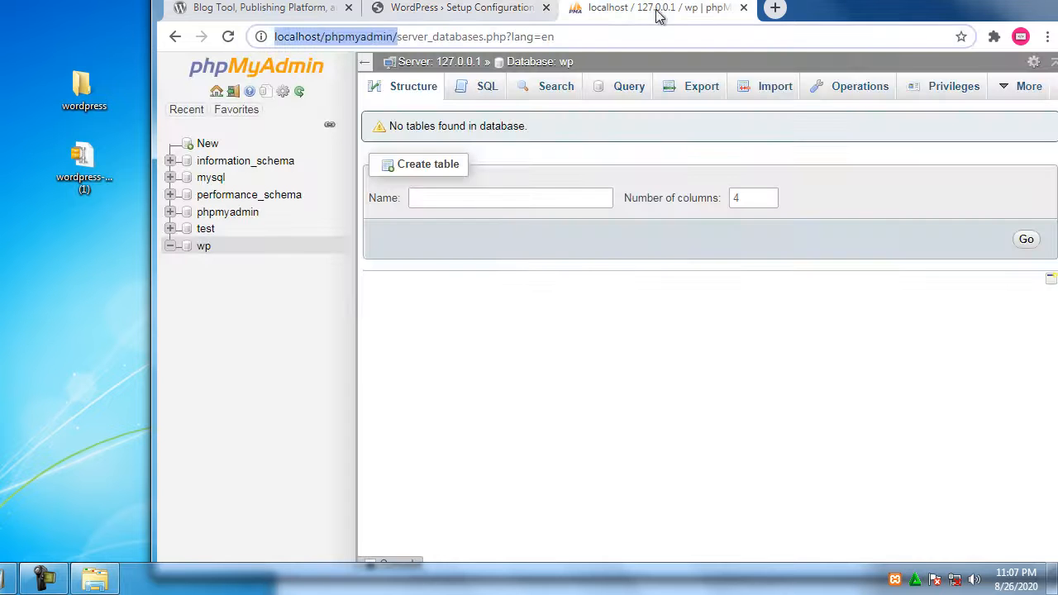
left_click(206, 253)
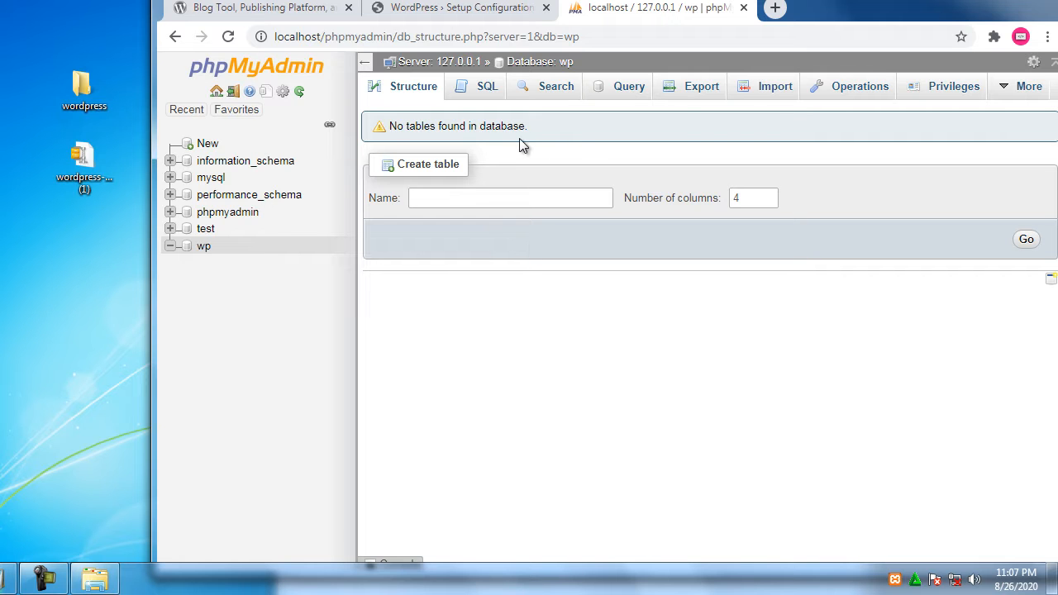
left_click(478, 10)
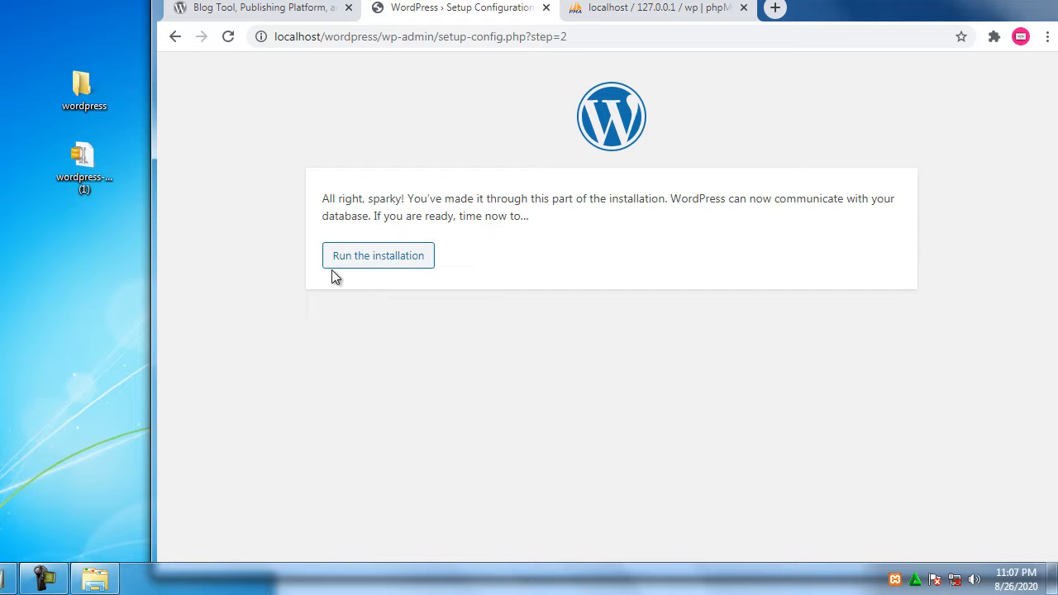
left_click(96, 579)
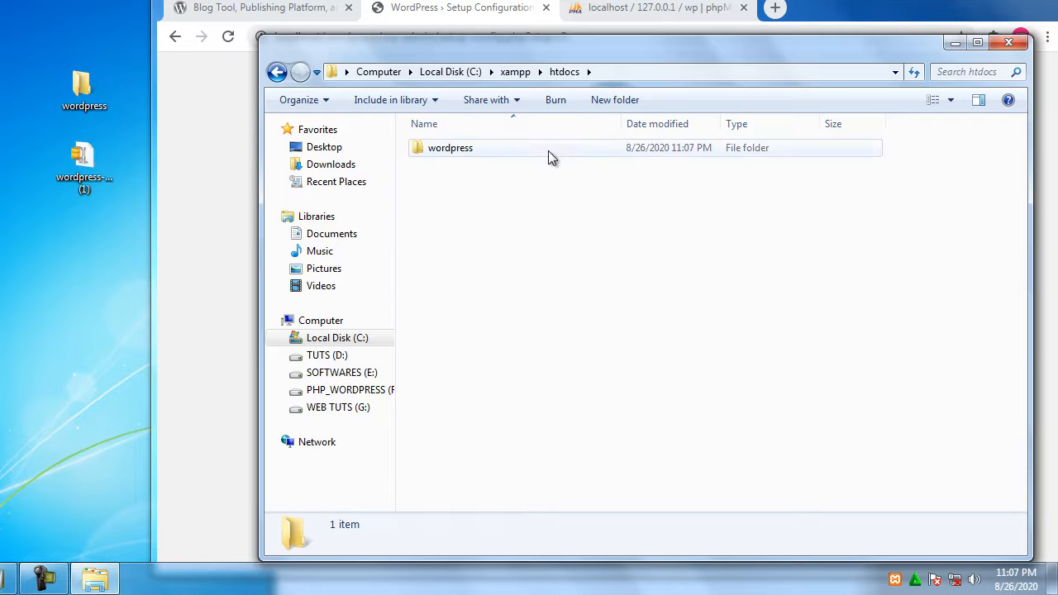
left_click(622, 10)
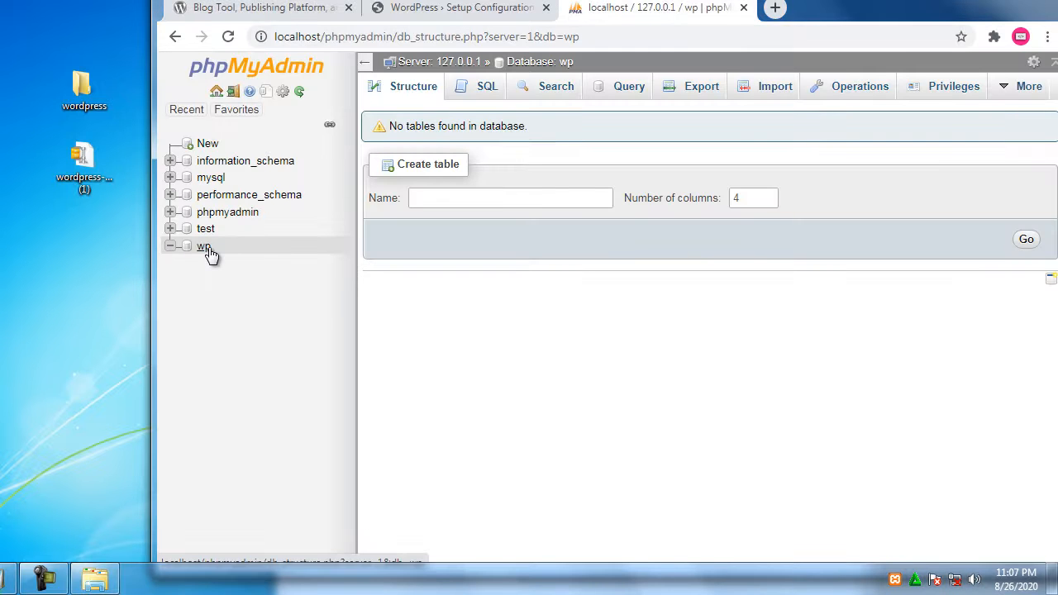
left_click(462, 13)
Start the installation and enter site title 'demo website' and a strong admin password
left_click(390, 260)
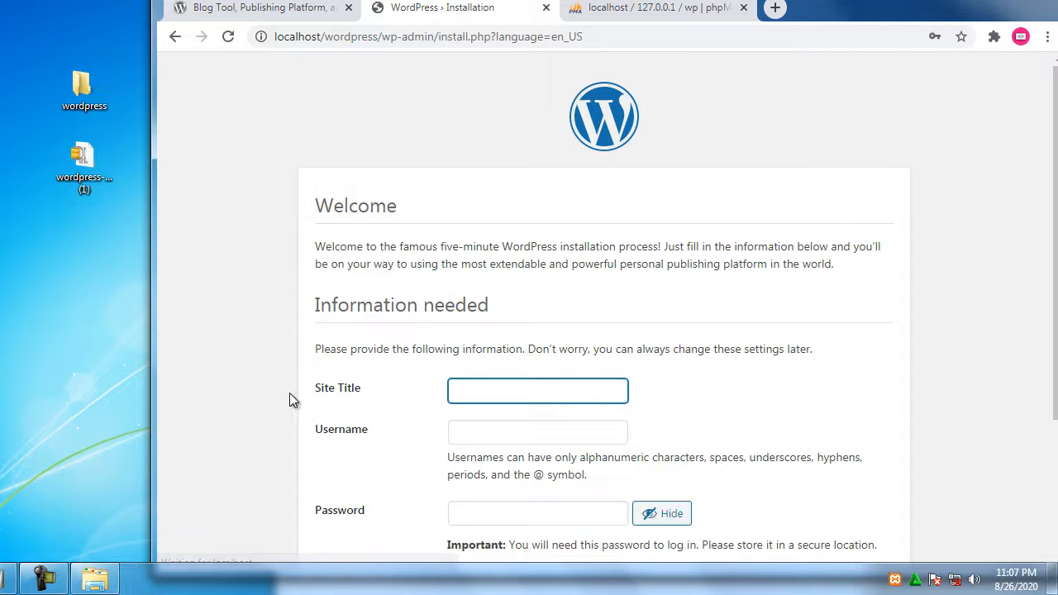
scroll(263, 355, "down", 1)
scroll(263, 360, "down", 1)
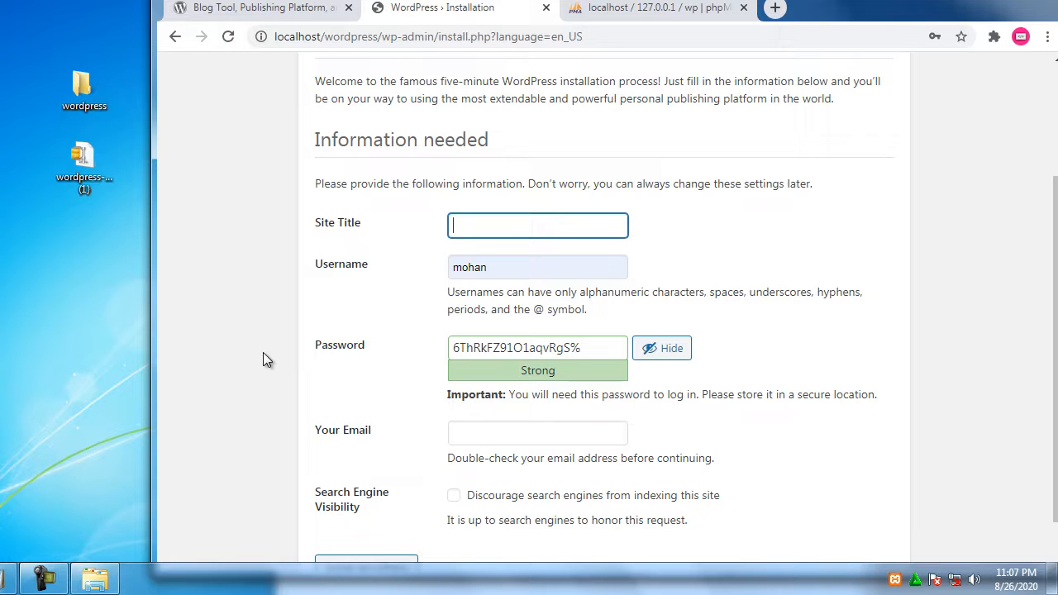
key("Tab")
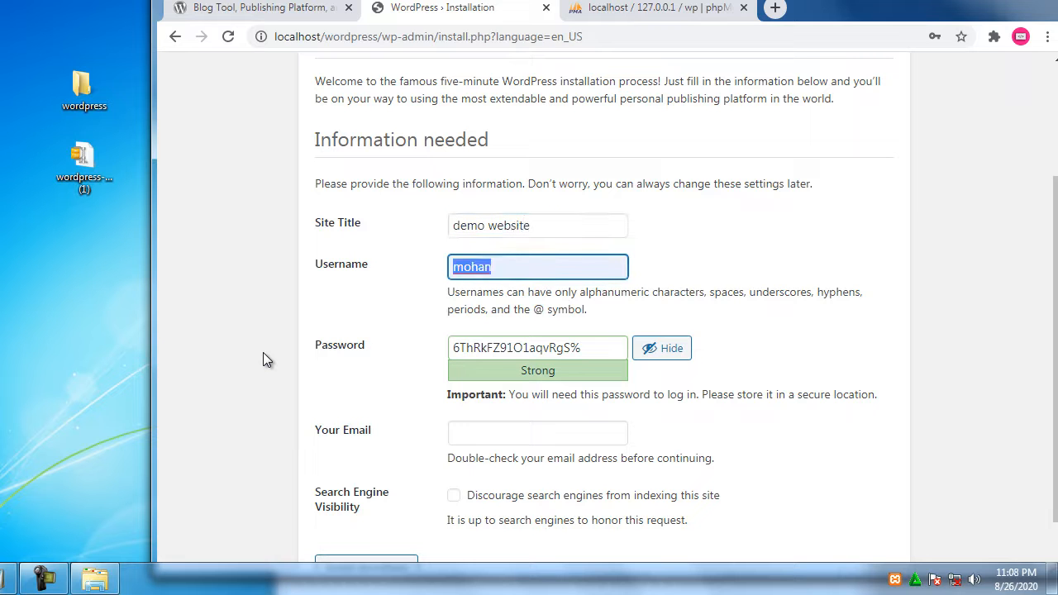
key("Tab")
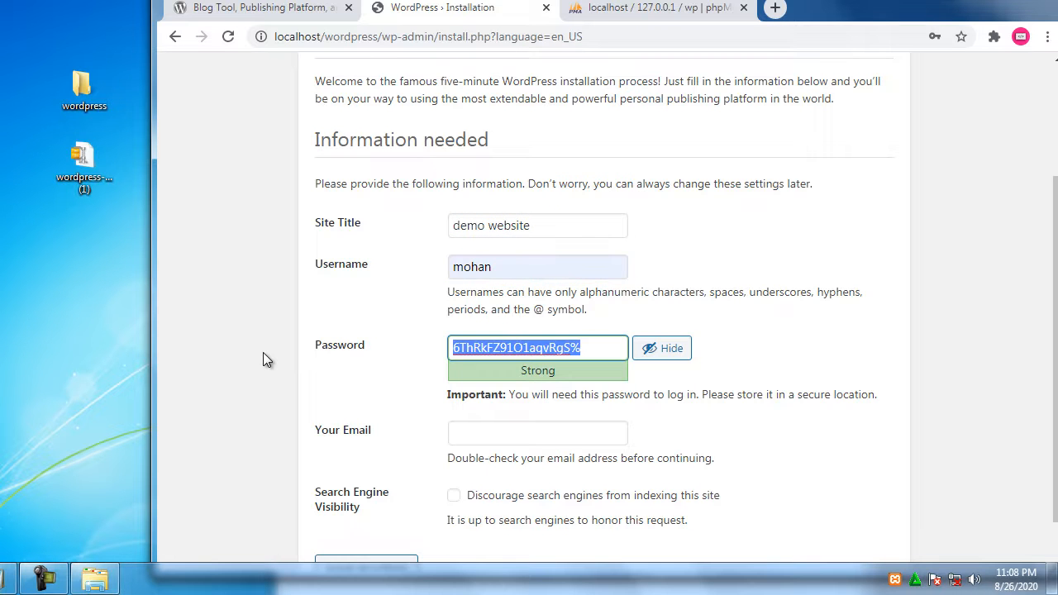
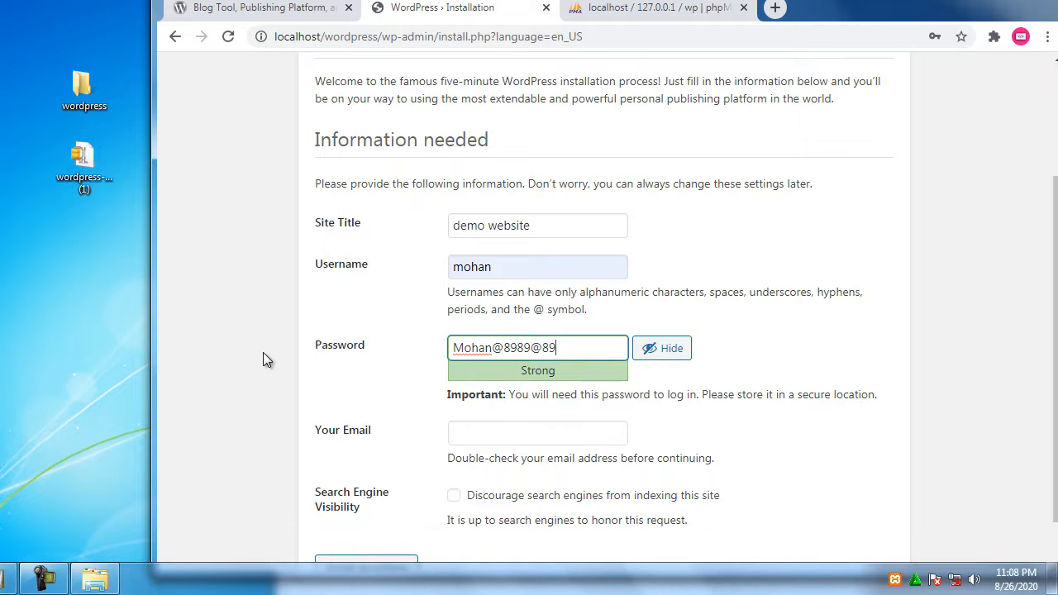
Fill in the admin e-mail, tick Discourage search engines, and retype a field with the admin's name
left_click(499, 433)
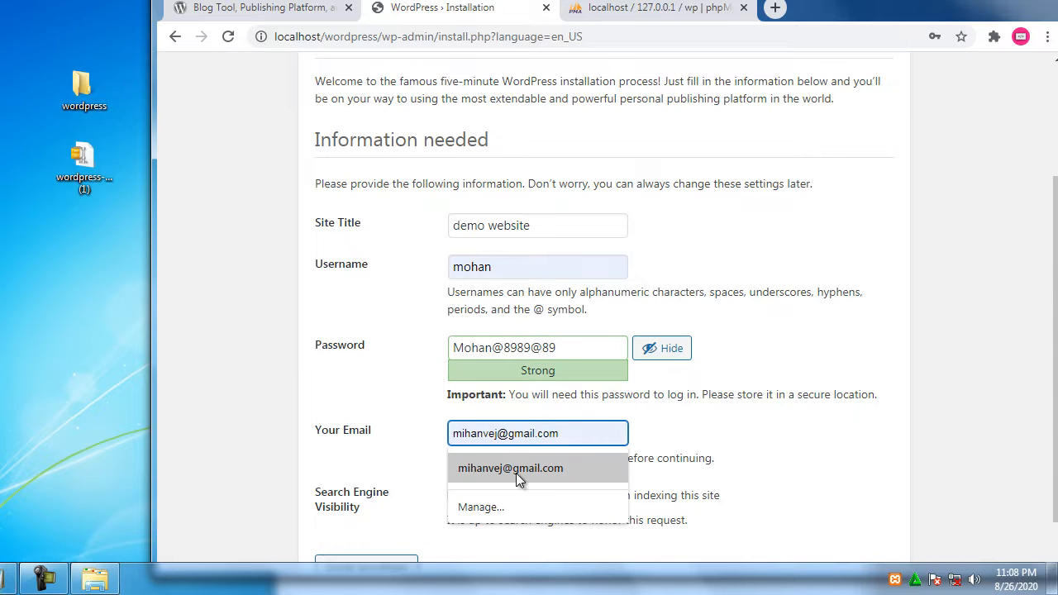
left_click(516, 471)
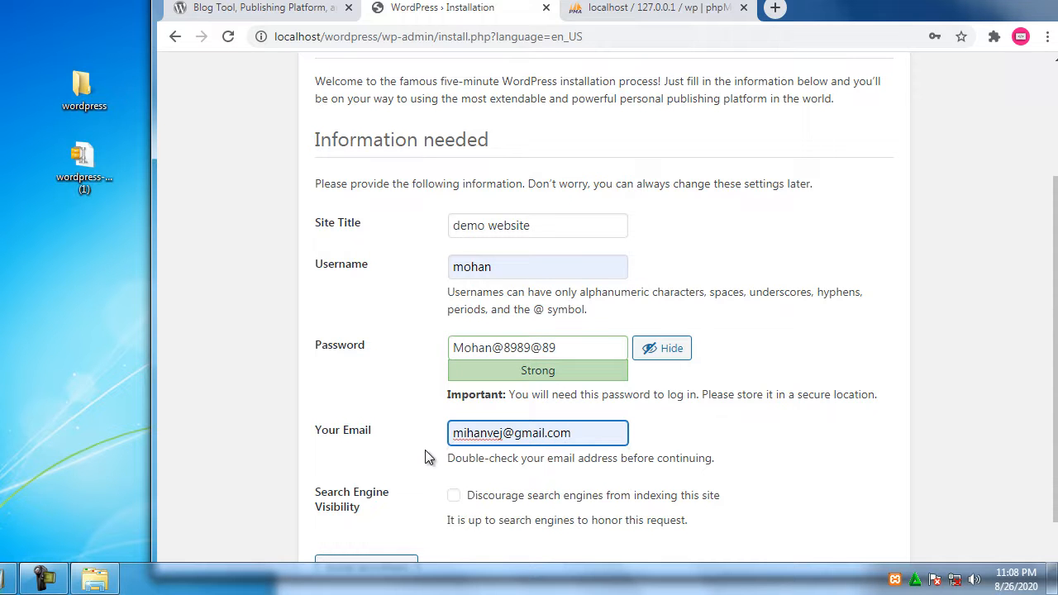
left_click_drag(321, 492, 390, 508)
left_click(455, 495)
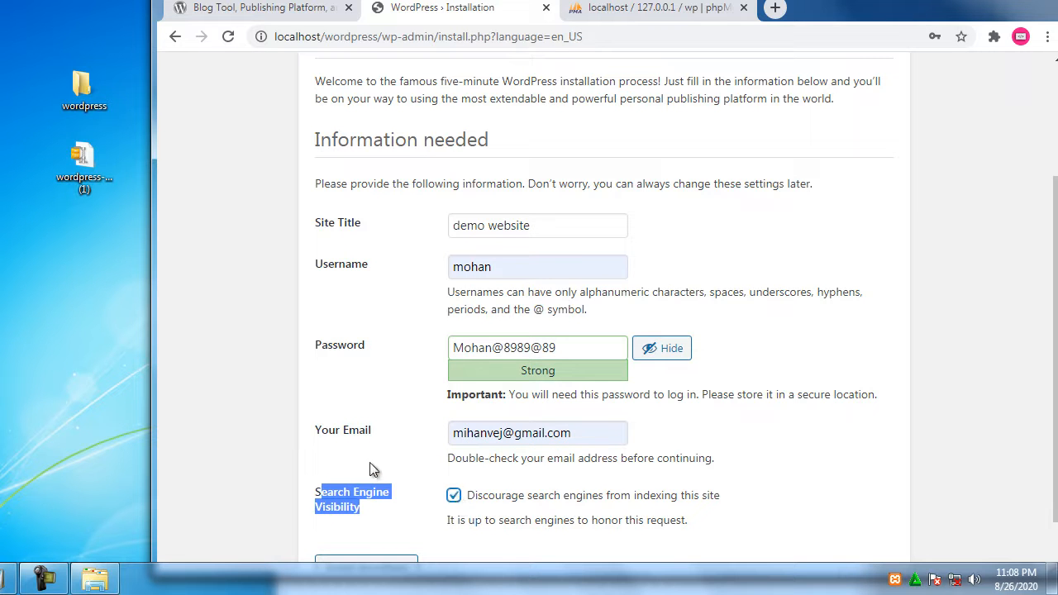
scroll(380, 464, "down", 1)
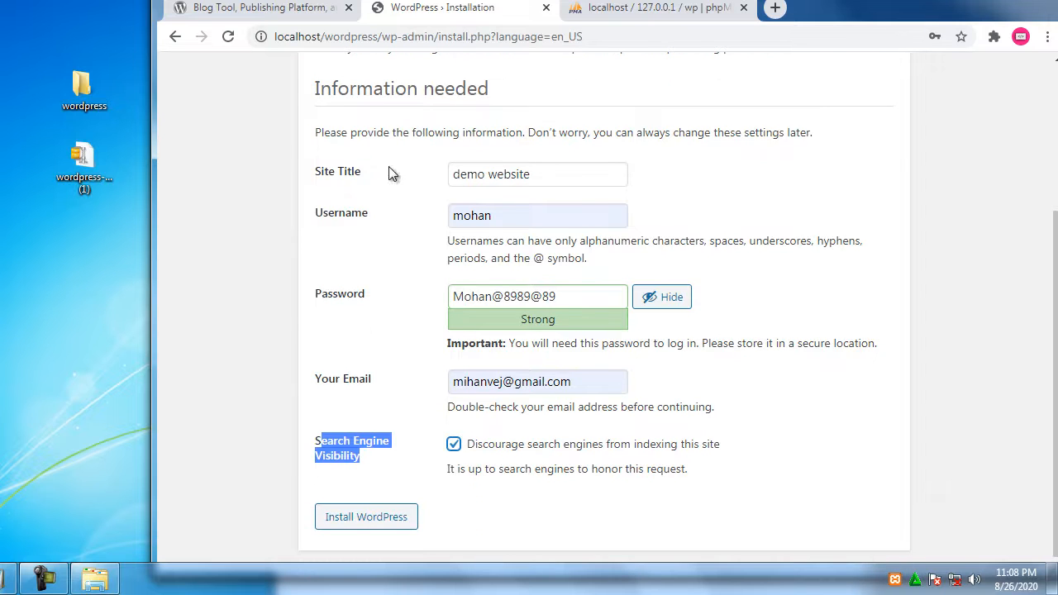
left_click_drag(322, 214, 398, 219)
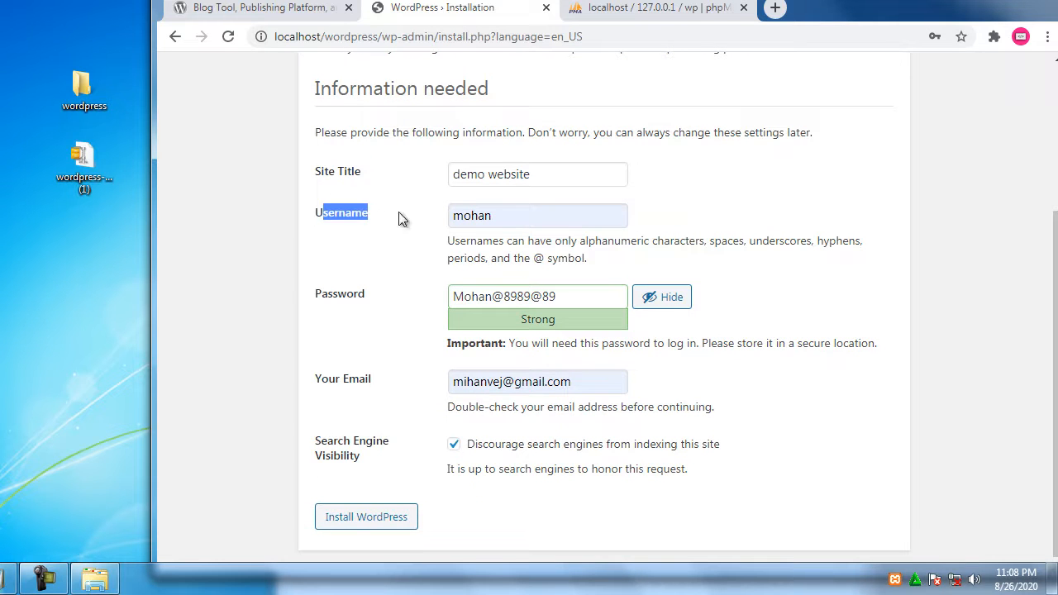
left_click_drag(332, 299, 403, 299)
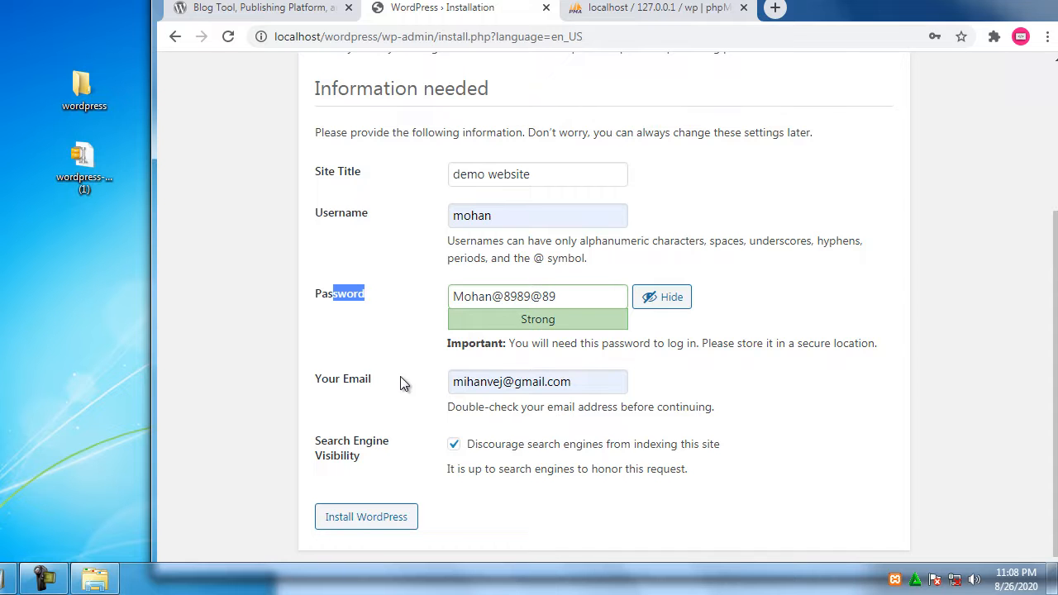
left_click_drag(554, 173, 401, 171)
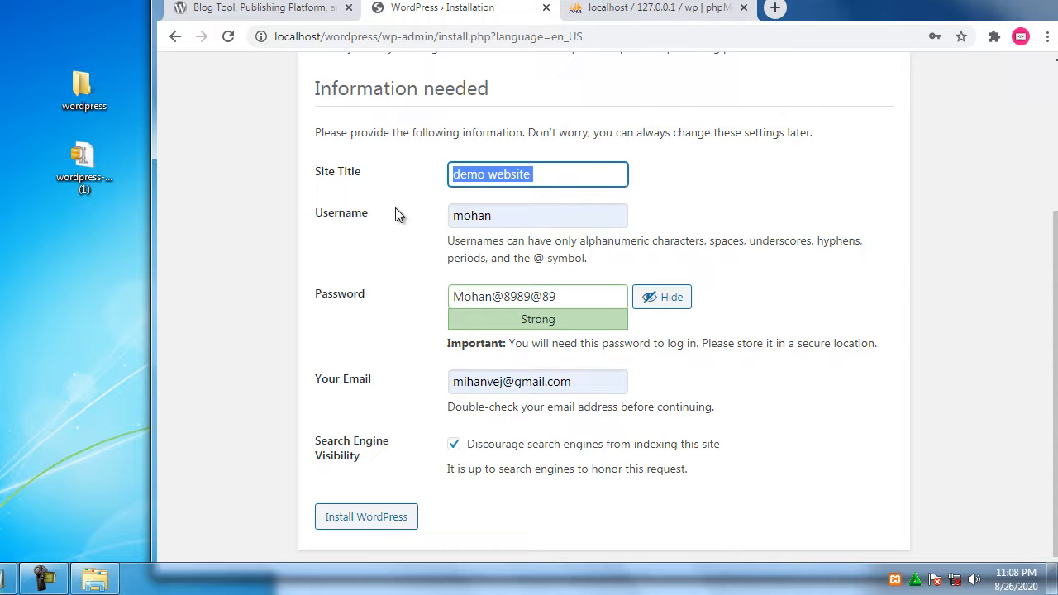
type("mohan")
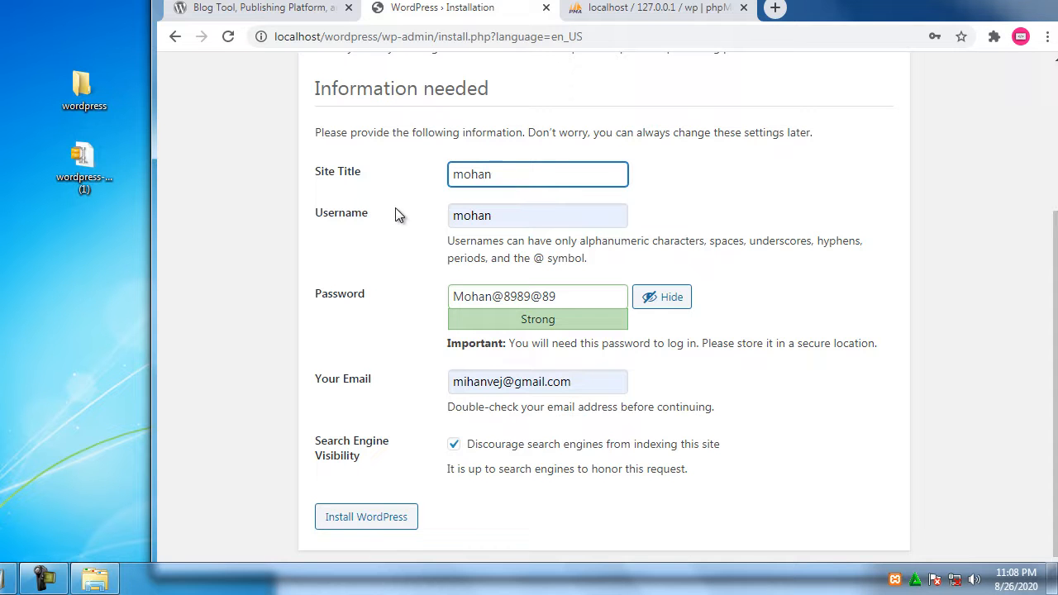
Install WordPress, update the saved password in Chrome, and continue from Success to the login page
left_click(382, 522)
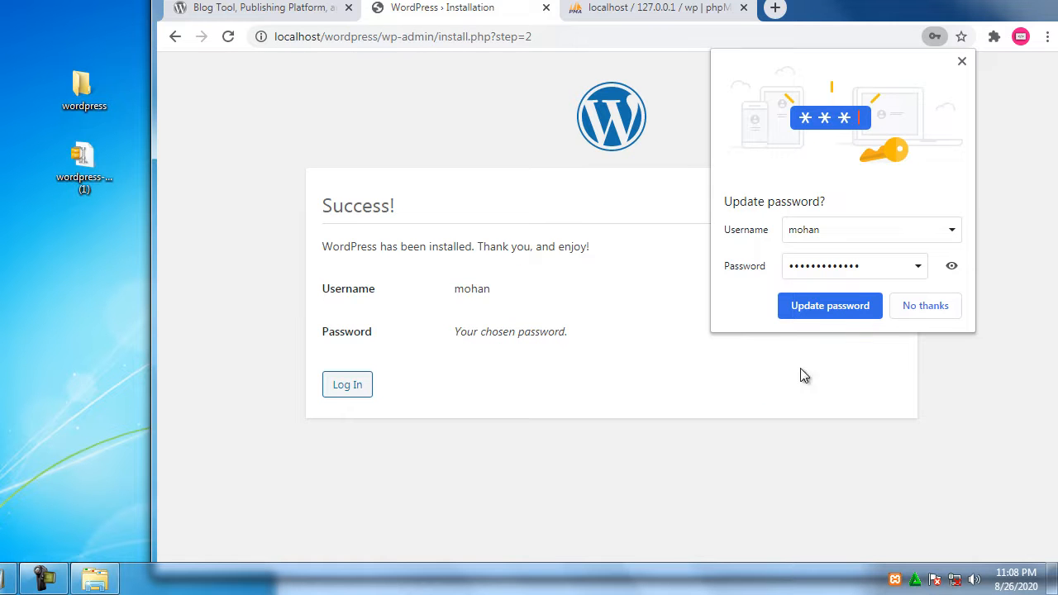
left_click(951, 266)
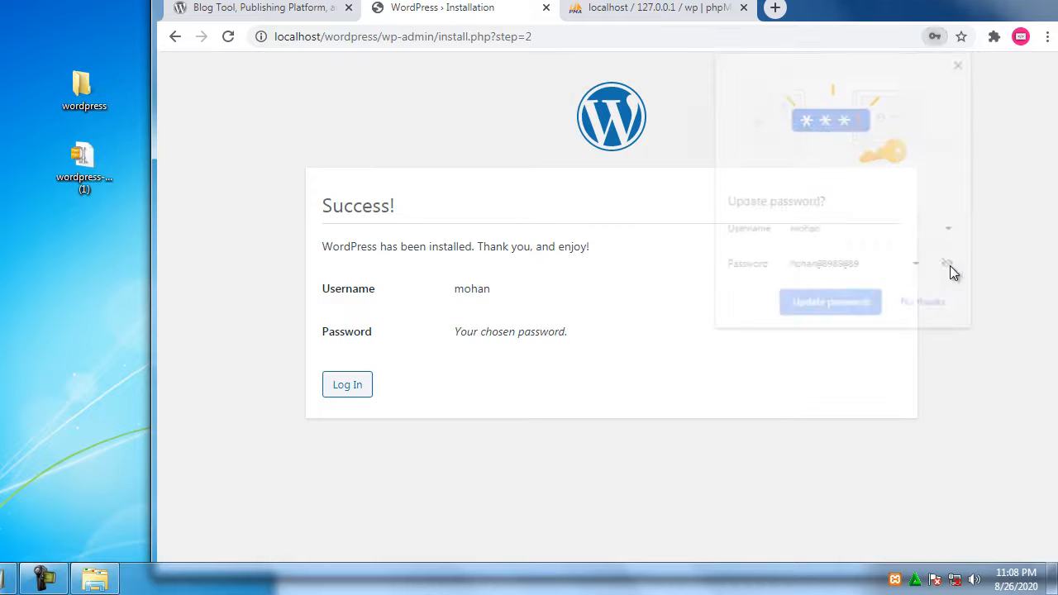
left_click(835, 303)
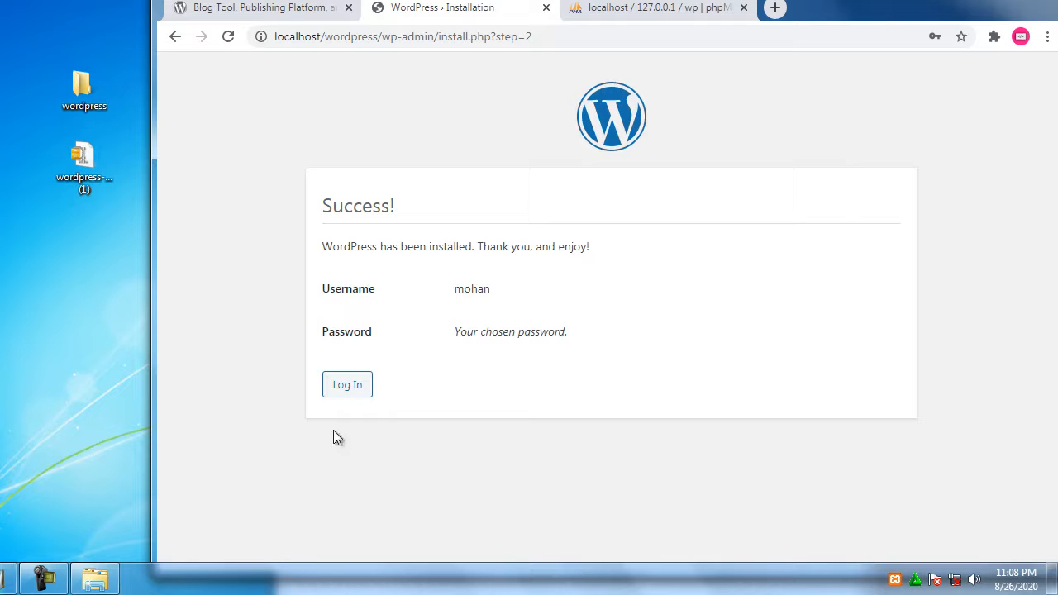
left_click(354, 385)
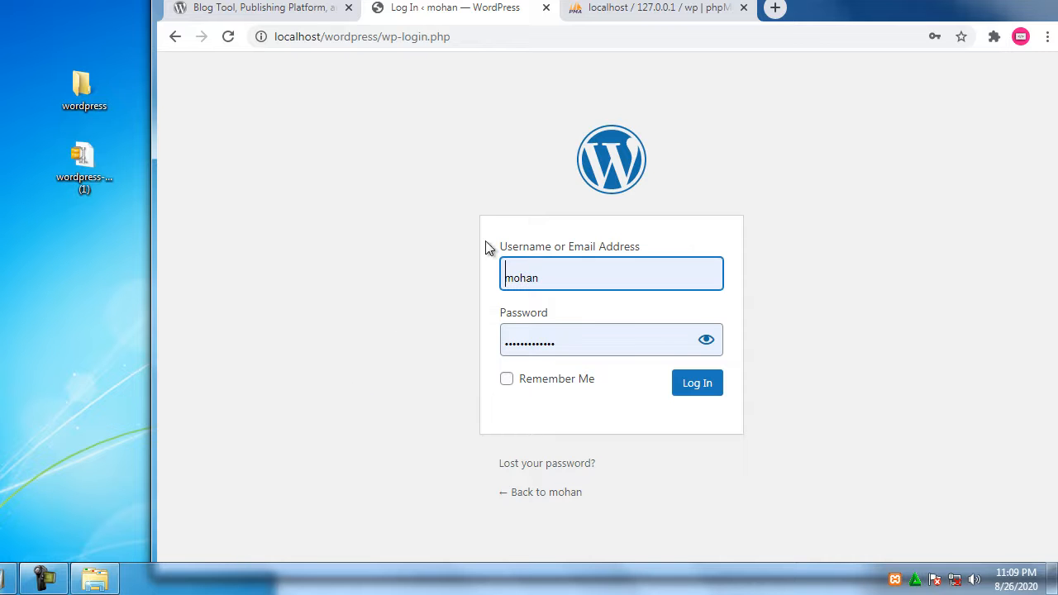
Load localhost/wordpress in a new tab placed before phpMyAdmin, showing the Hello world! post
left_click(775, 7)
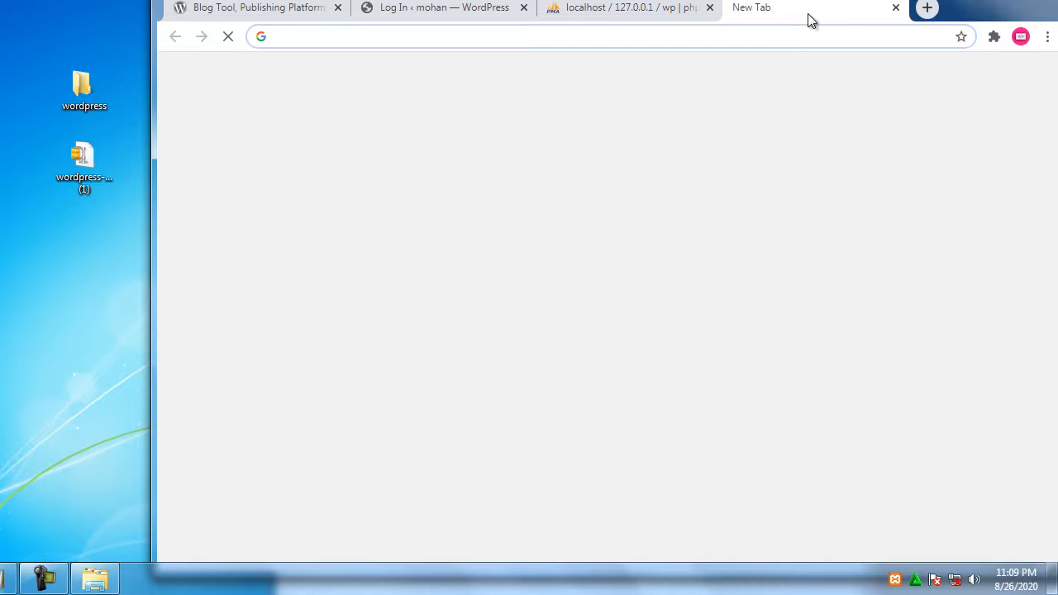
left_click_drag(789, 12, 662, 16)
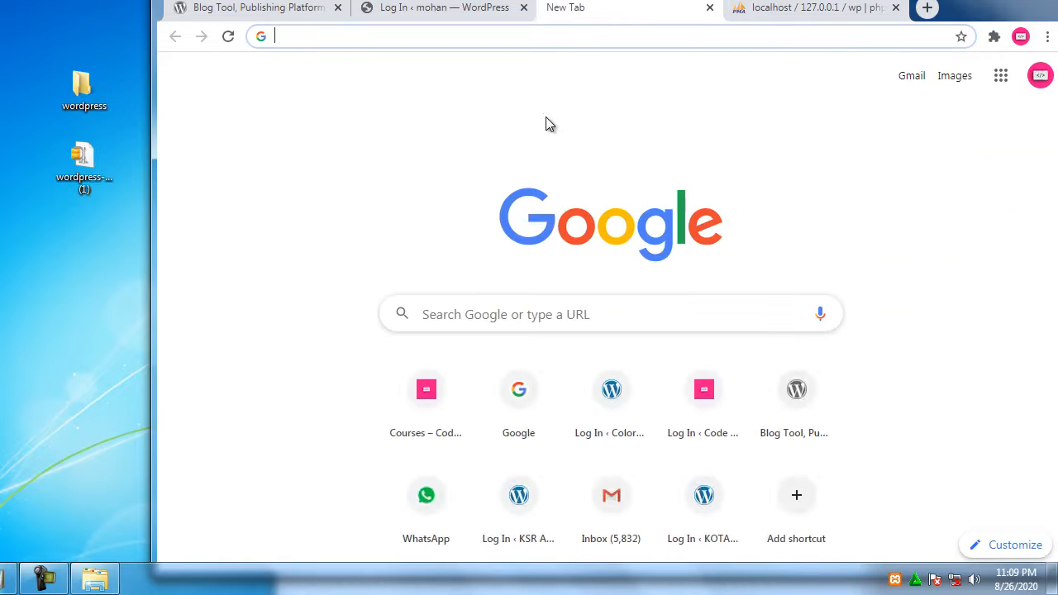
left_click(489, 35)
type("localhost/wordpre")
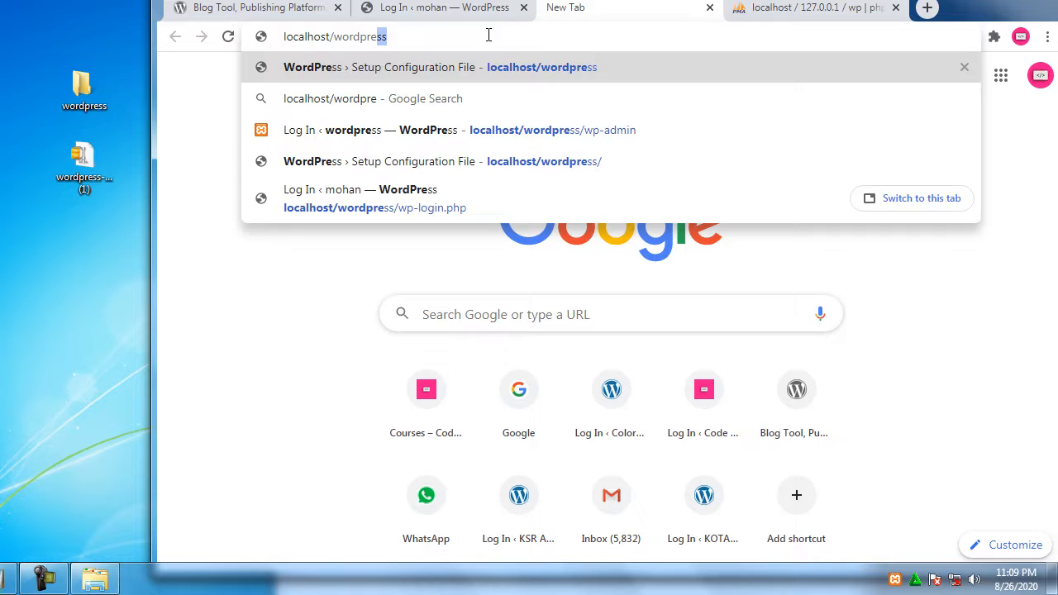
key("Return")
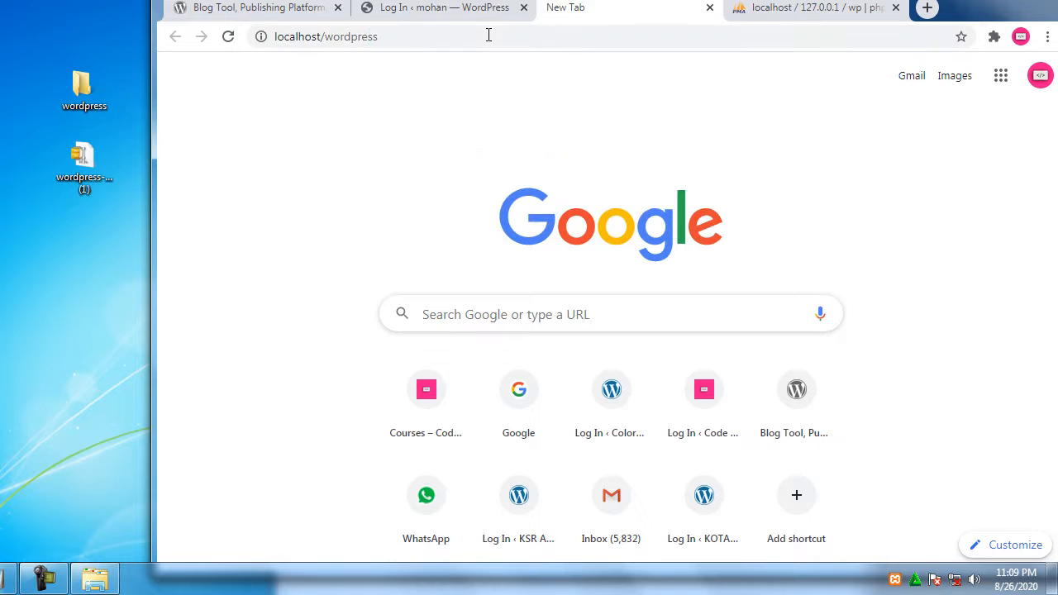
left_click(488, 34)
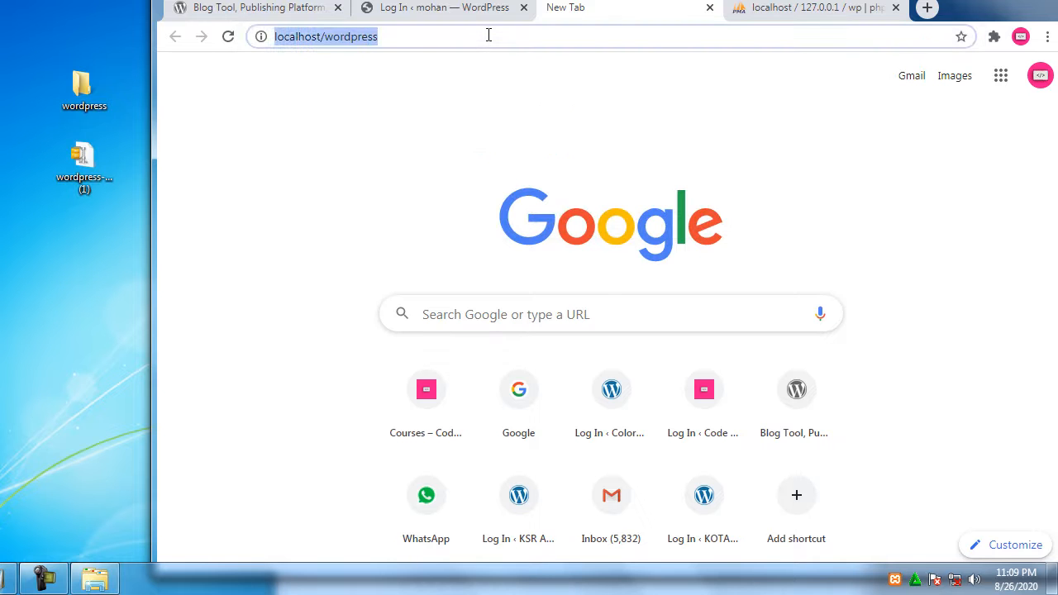
key("Return")
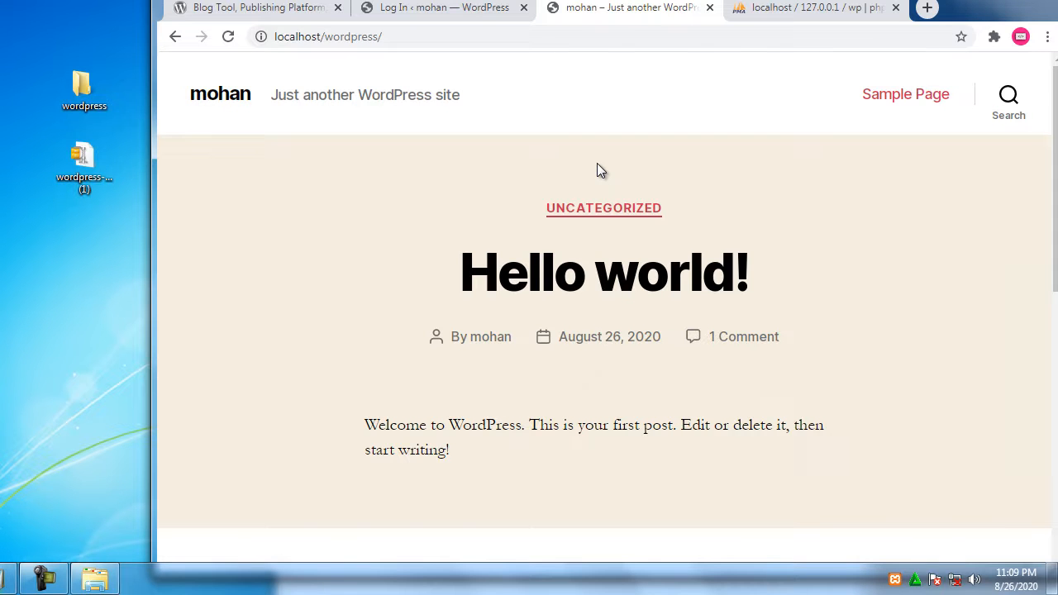
Reveal the autofilled admin password on the login form and log in to the wp-admin Dashboard
left_click(470, 11)
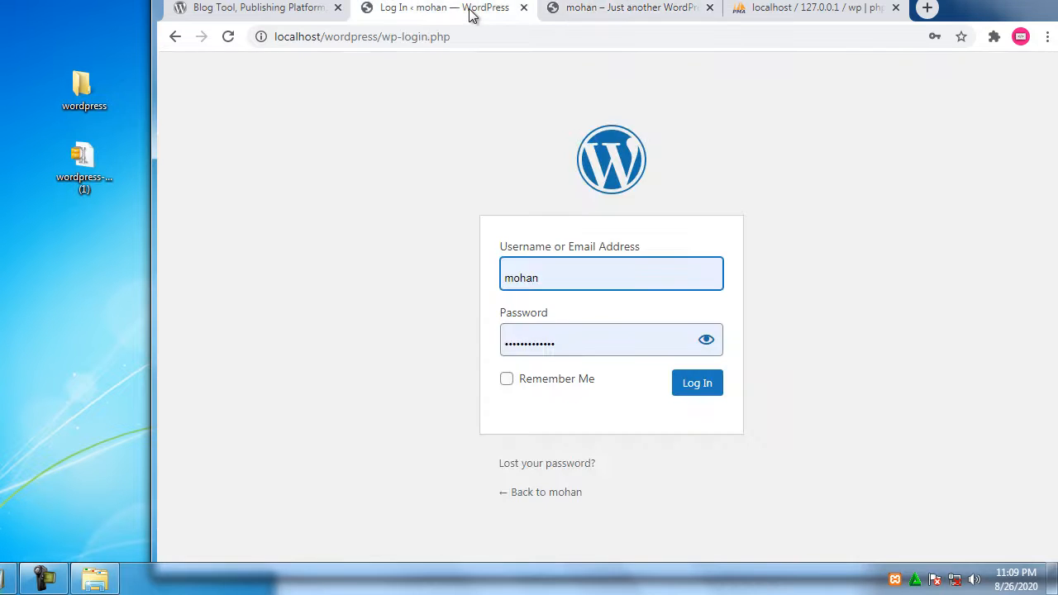
left_click(711, 344)
left_click(707, 343)
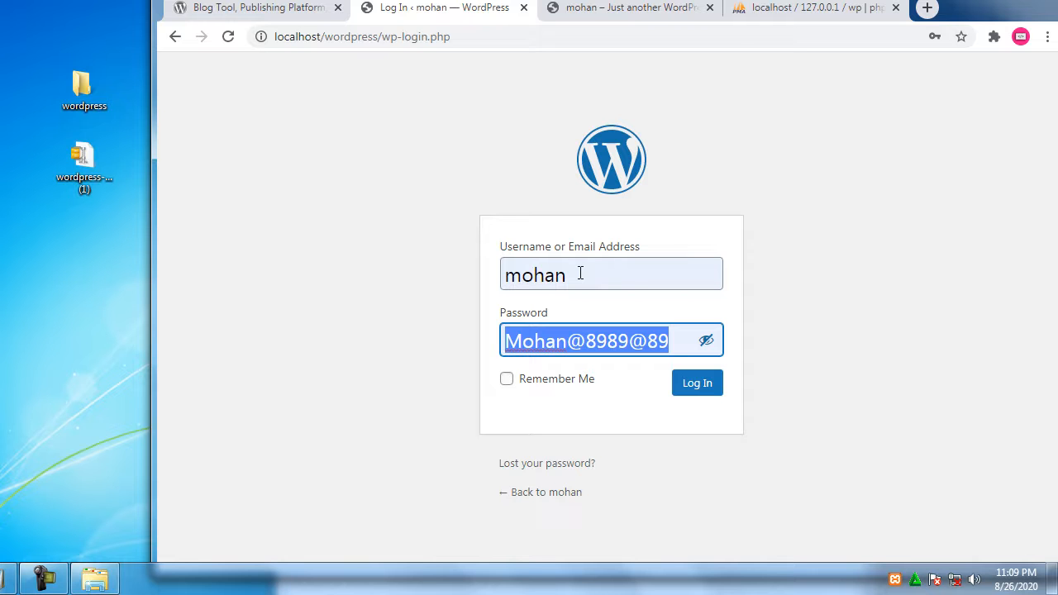
left_click(632, 12)
left_click(454, 15)
left_click(712, 385)
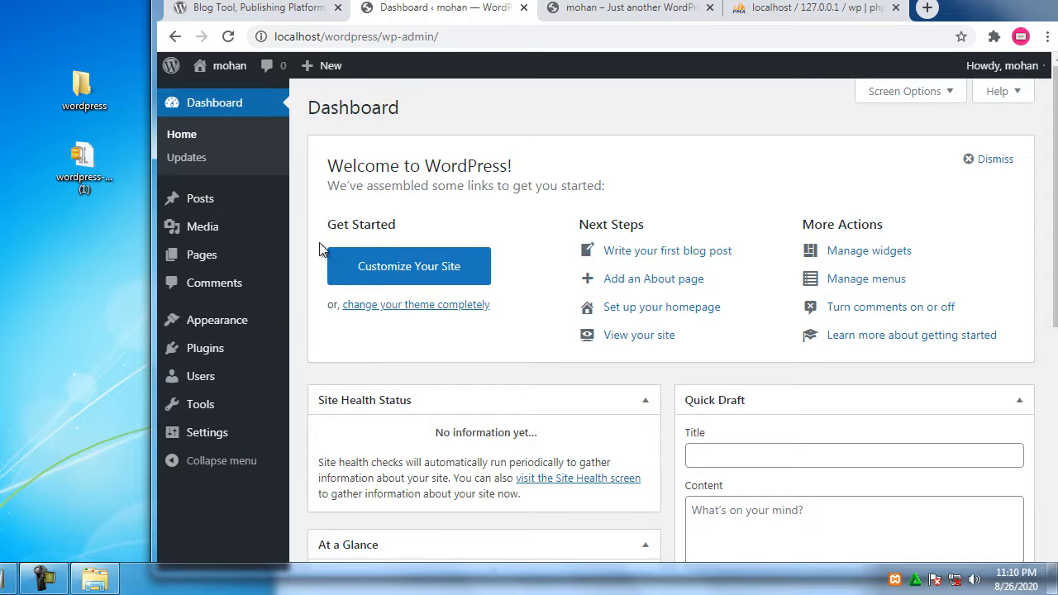
Check the site's front page, then bring up phpMyAdmin's wp database structure page, still showing no tables
mouse_move(236, 364)
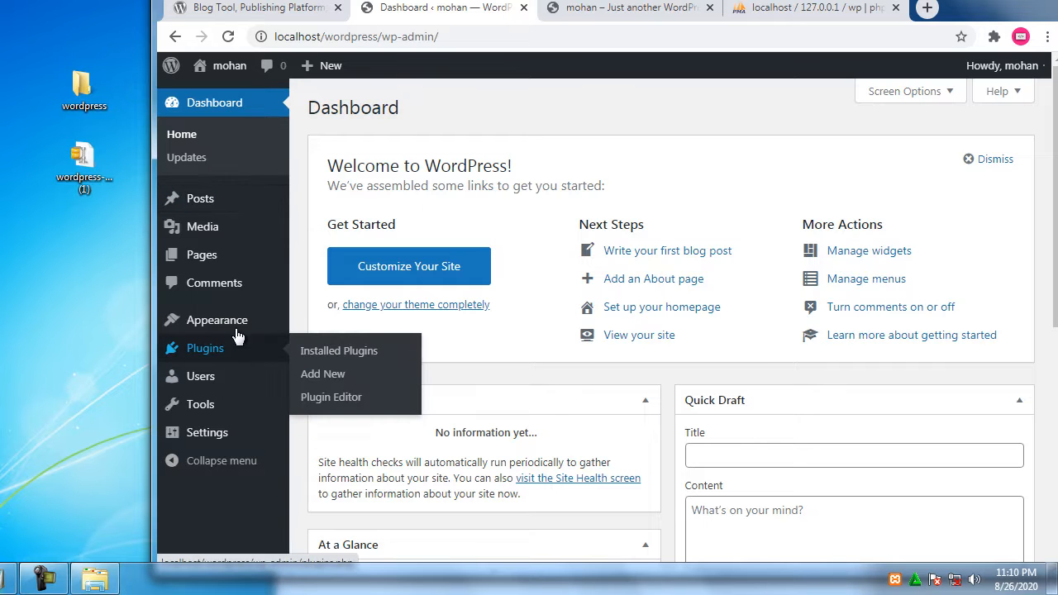
mouse_move(239, 322)
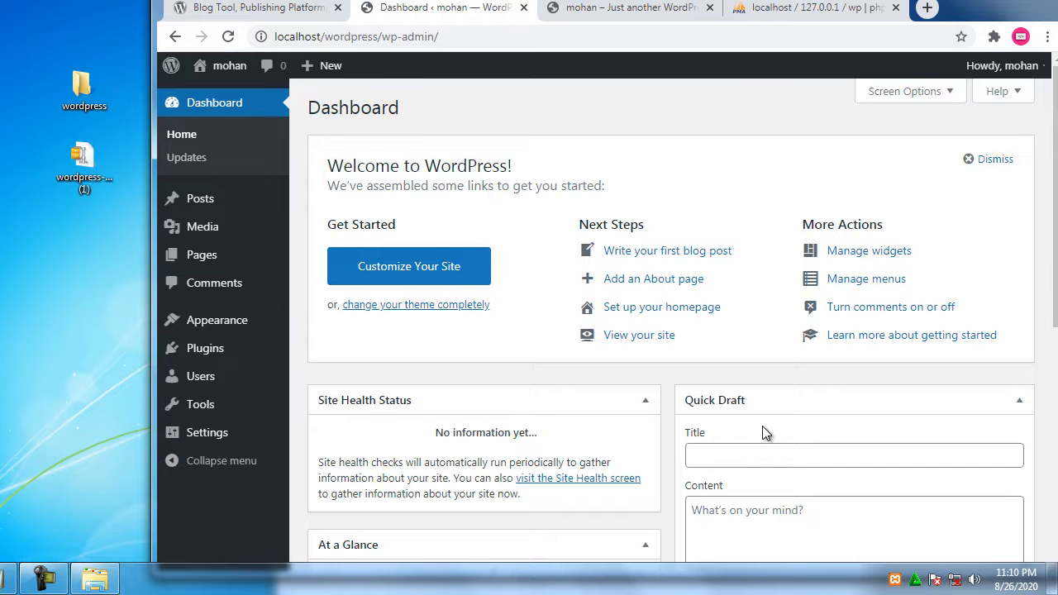
left_click(633, 8)
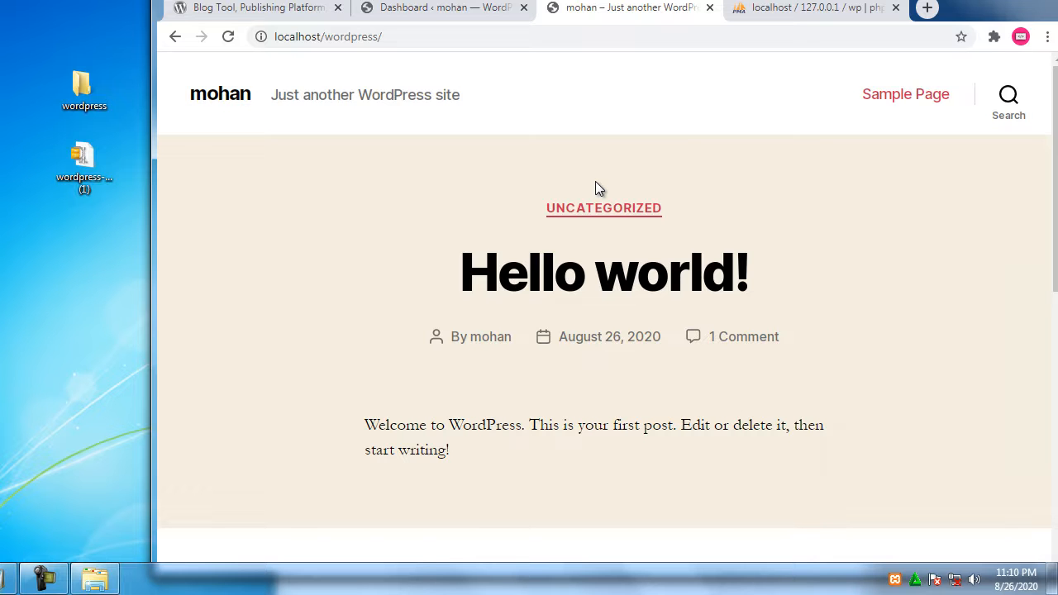
left_click(779, 8)
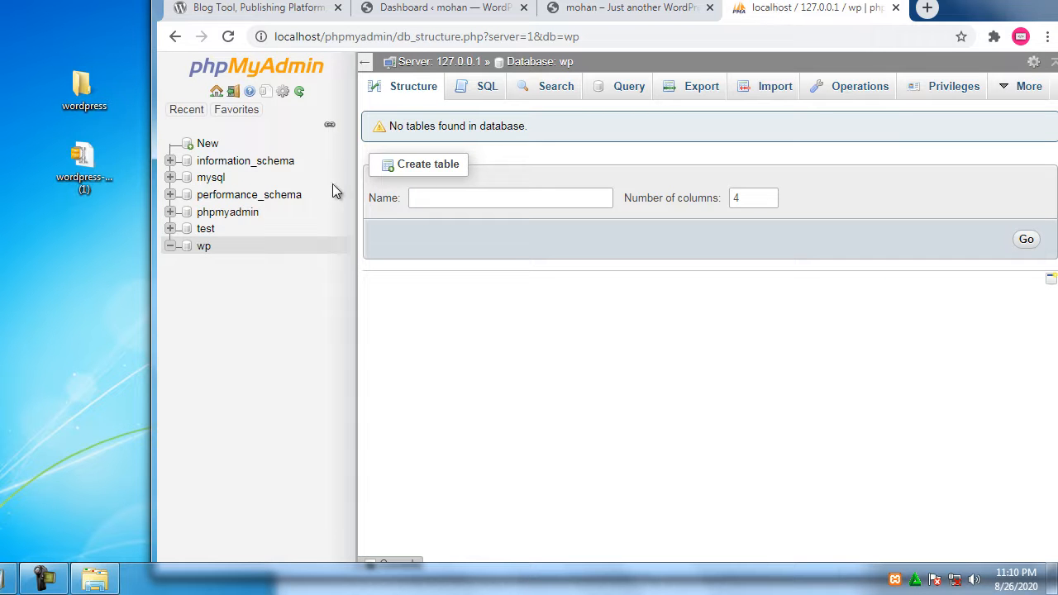
Reload the wp database page to list its 12 tables and 150 rows, then return to the Dashboard
left_click(231, 38)
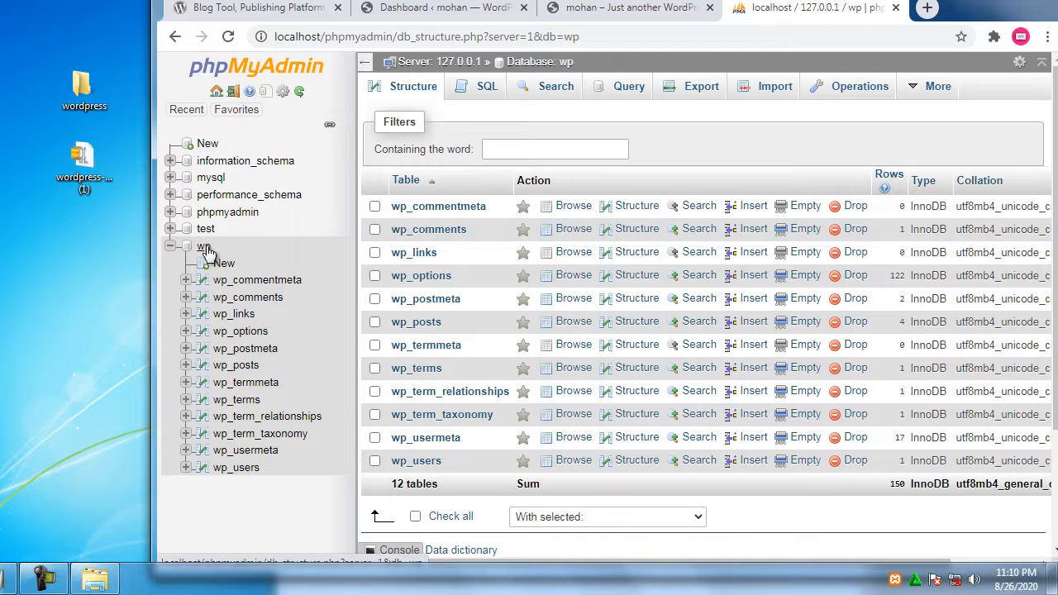
left_click(645, 10)
left_click(455, 18)
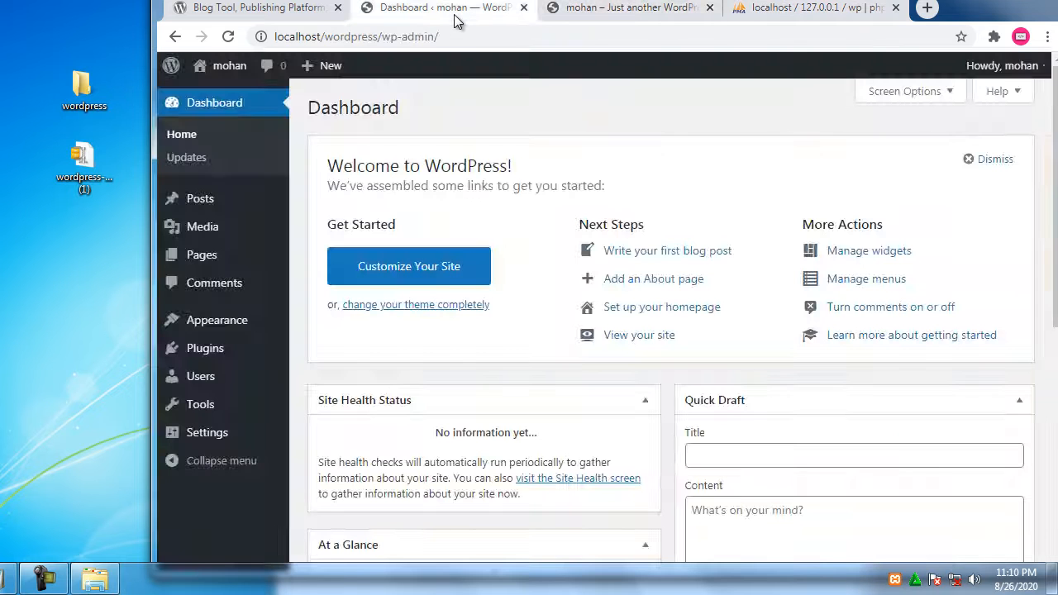
left_click(588, 18)
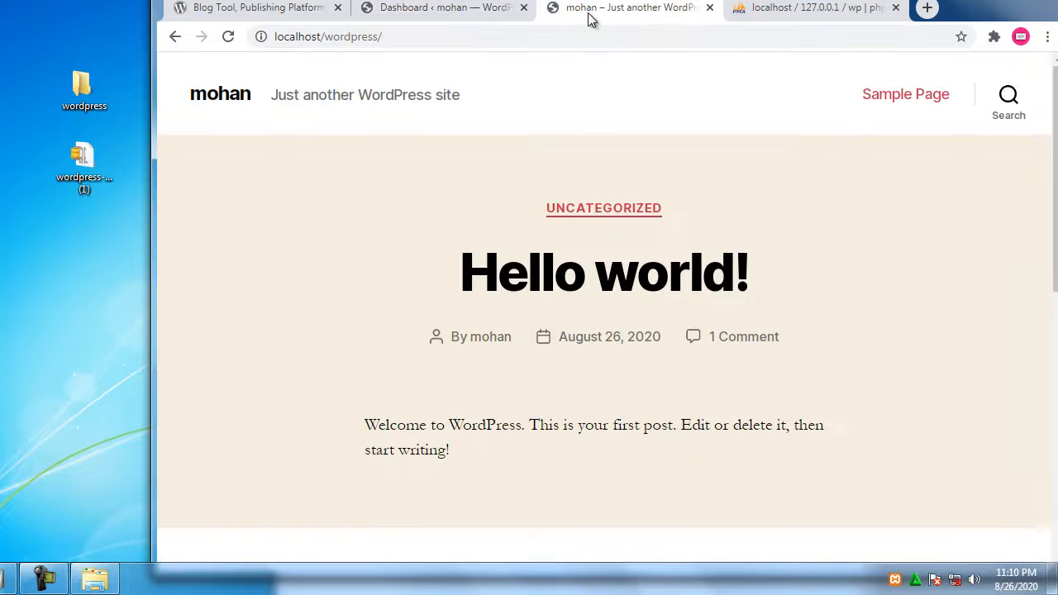
left_click(489, 8)
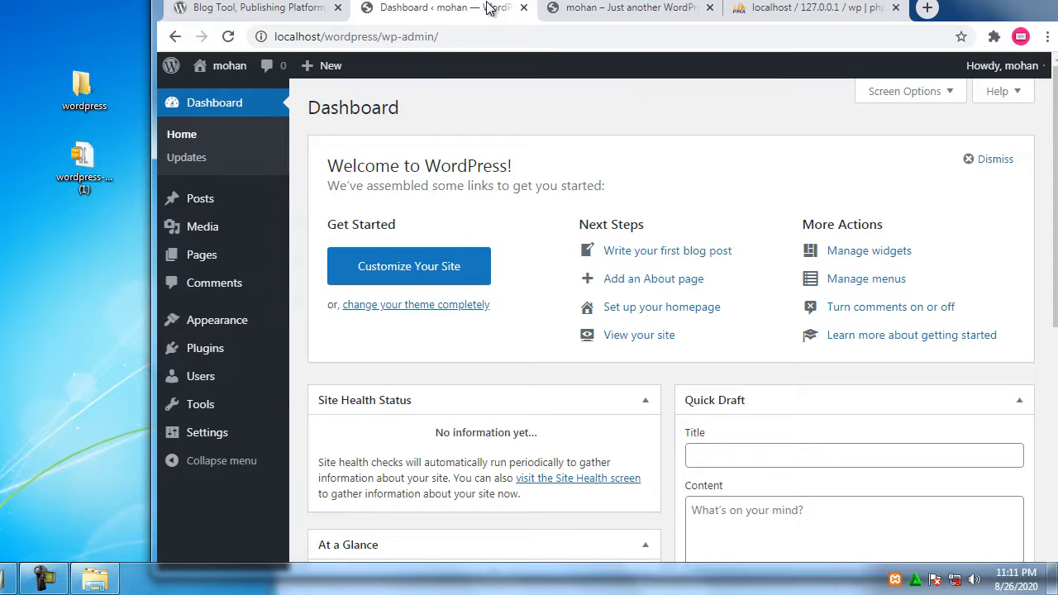
left_click(633, 8)
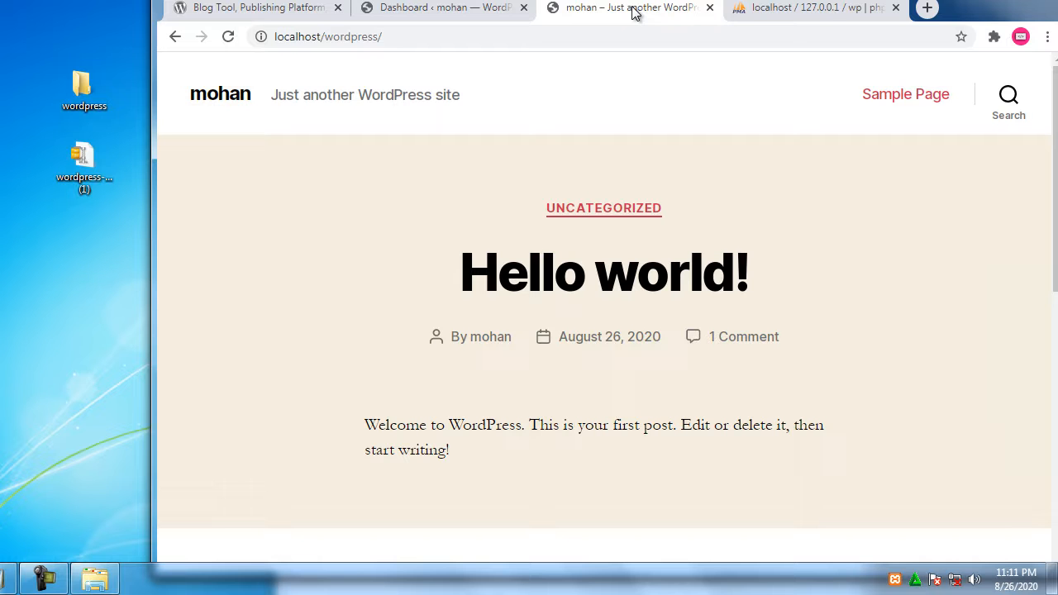
left_click(486, 10)
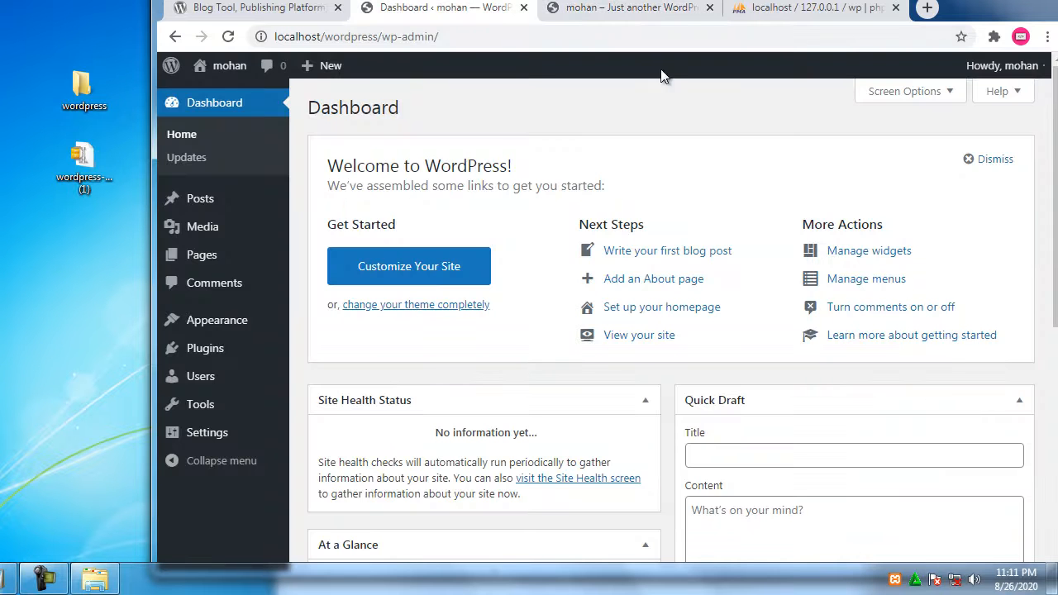